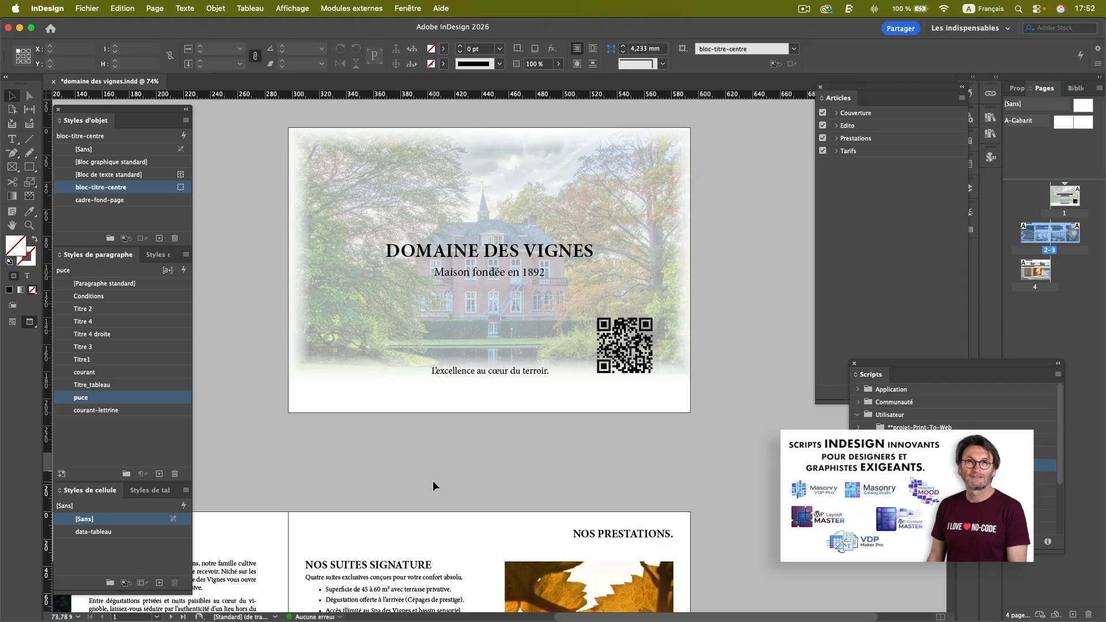
Look through the brochure's cover, the inside spread and the Tarifs & Conditions page to examine the layout.
scroll(433, 480, "down", 6)
scroll(433, 481, "left", 5)
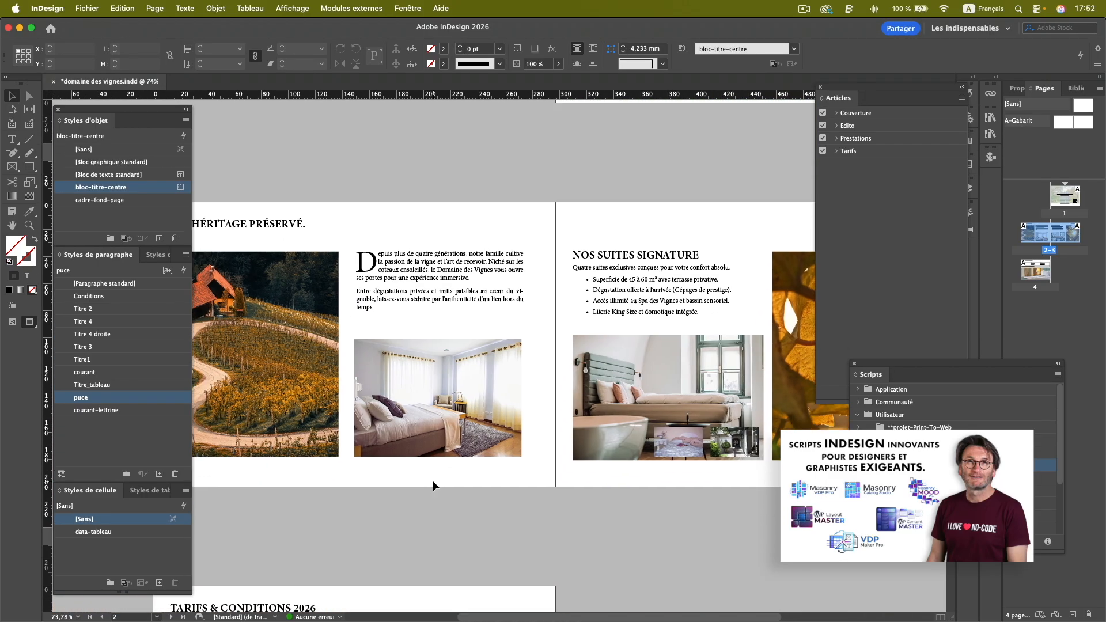
scroll(433, 481, "right", 5)
scroll(433, 480, "up", 1)
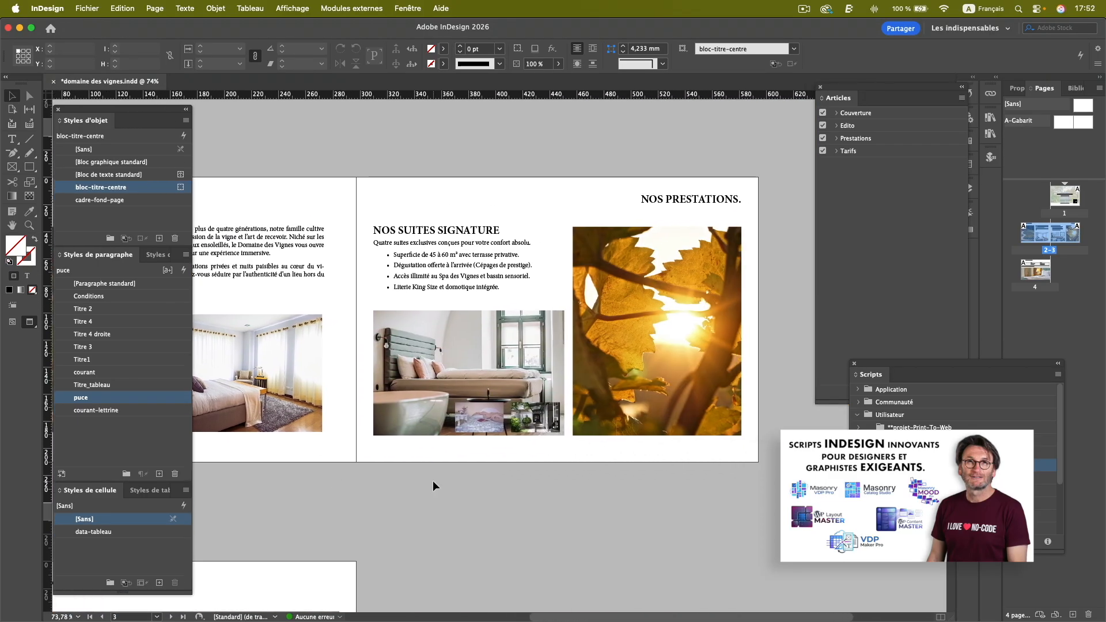
scroll(433, 480, "left", 5)
scroll(434, 480, "down", 4)
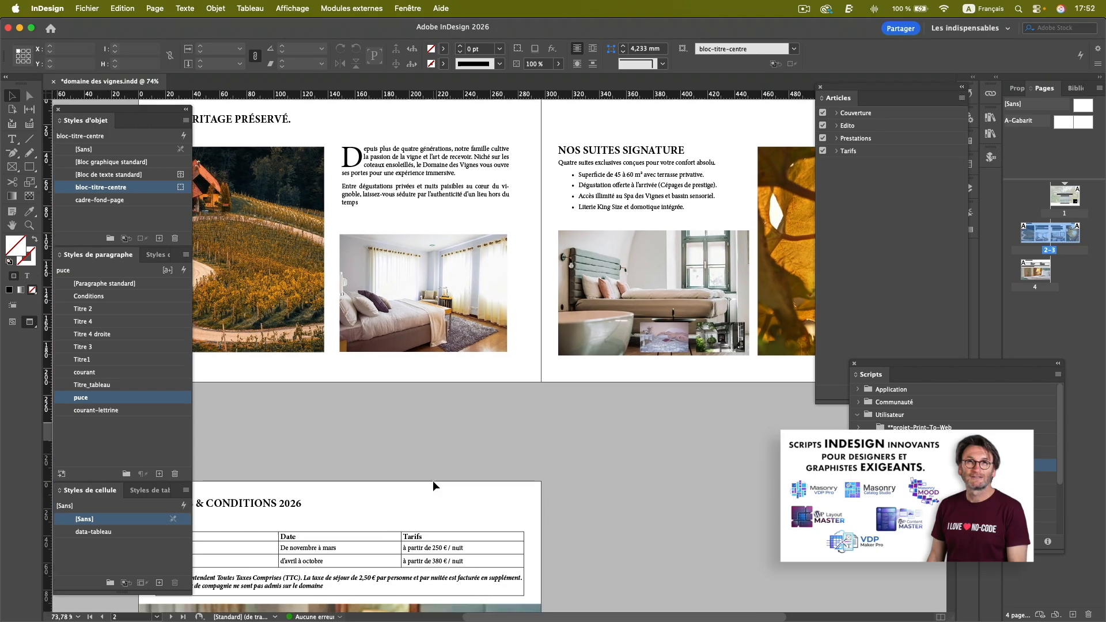
scroll(433, 485, "up", 6)
scroll(433, 486, "right", 3)
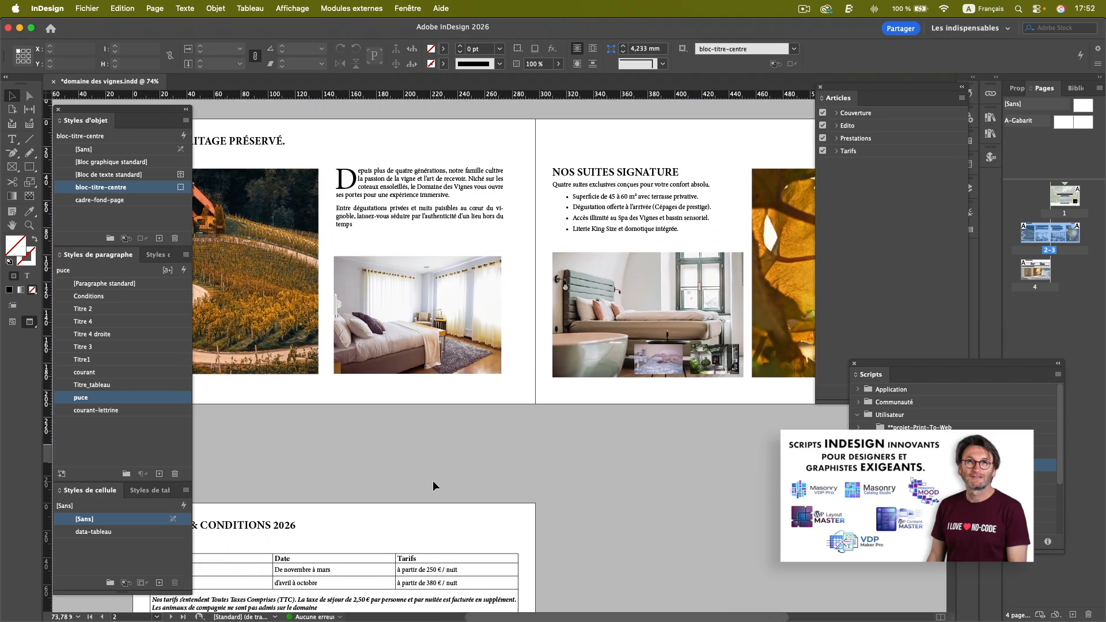
scroll(433, 486, "up", 5)
scroll(434, 485, "right", 3)
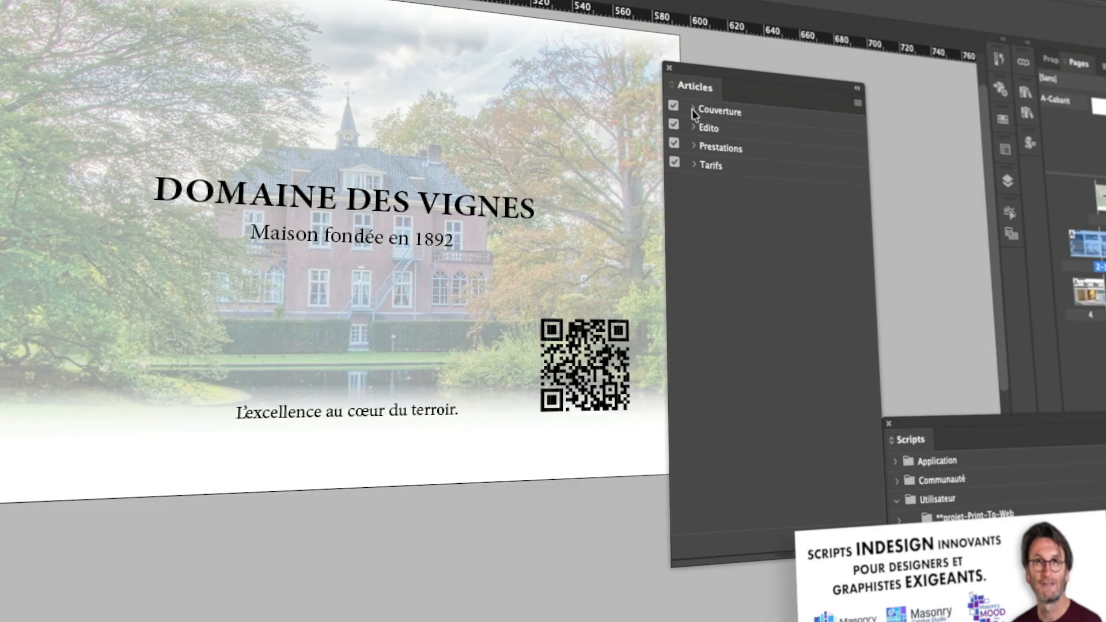
Expand the Couverture article to examine its text items and compare them with the document pages.
left_click(694, 109)
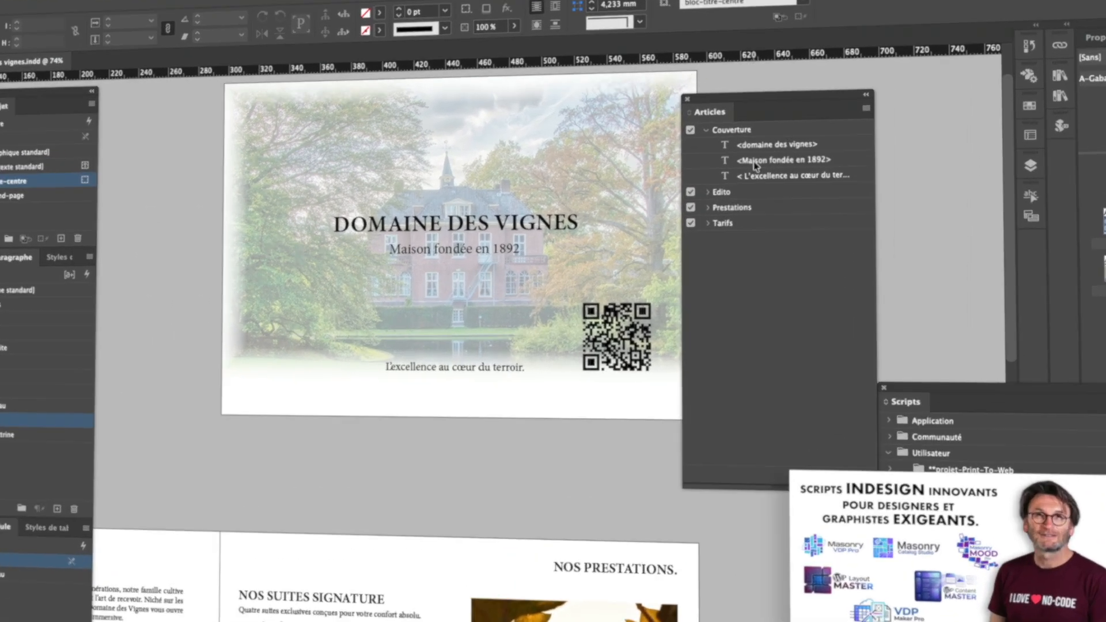
scroll(477, 306, "down", 10)
scroll(477, 306, "left", 4)
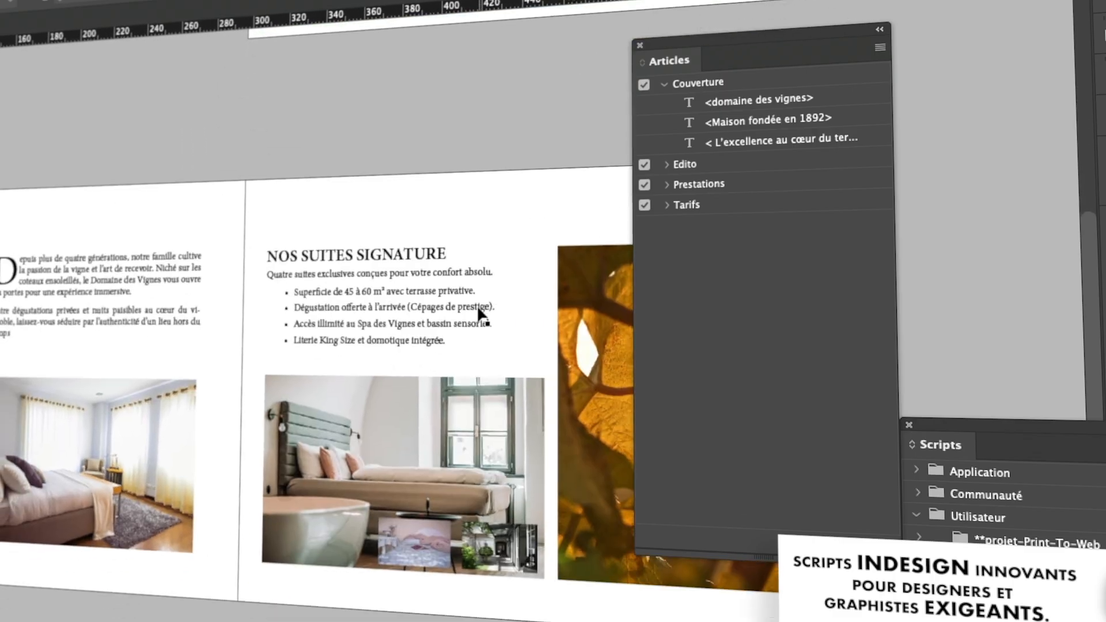
scroll(478, 308, "up", 5)
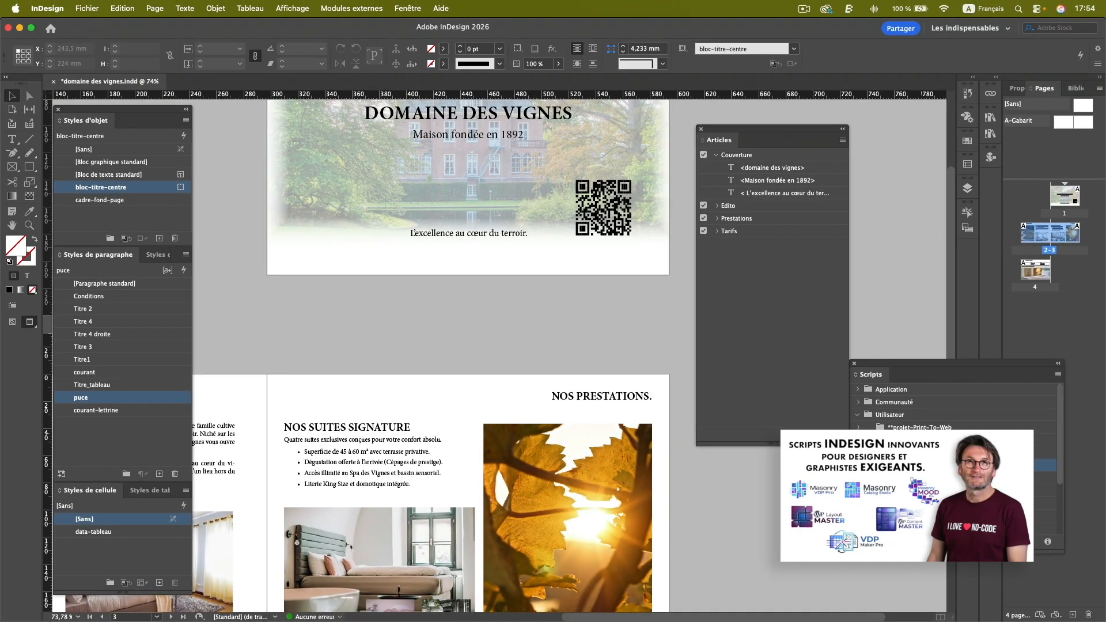
Run the text extraction script on the brochure and dismiss its completion message.
left_click(928, 452)
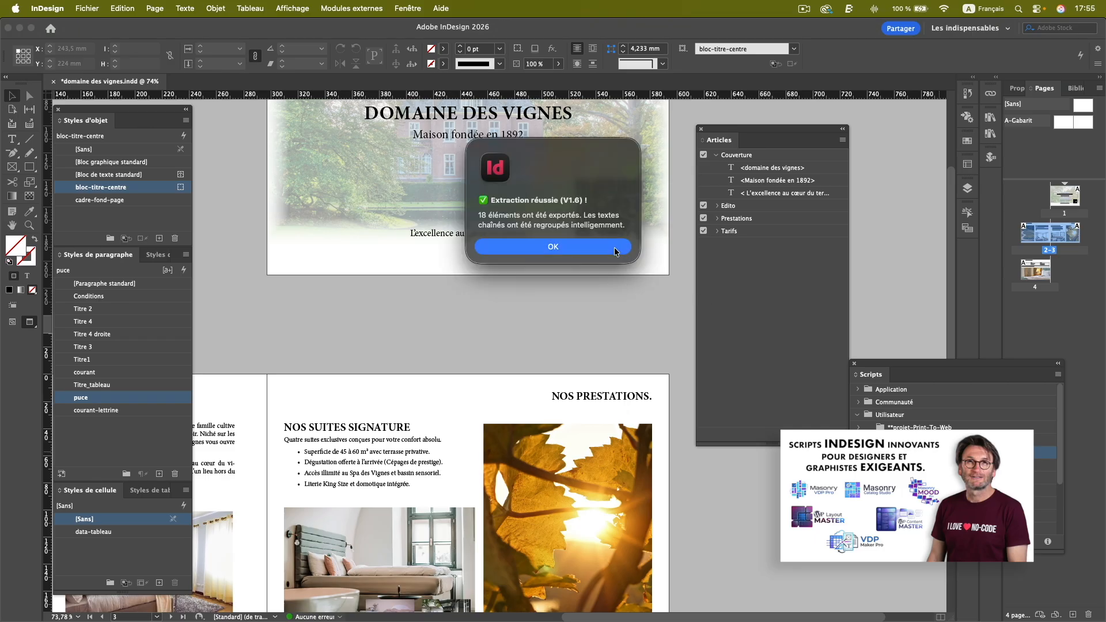
left_click(614, 248)
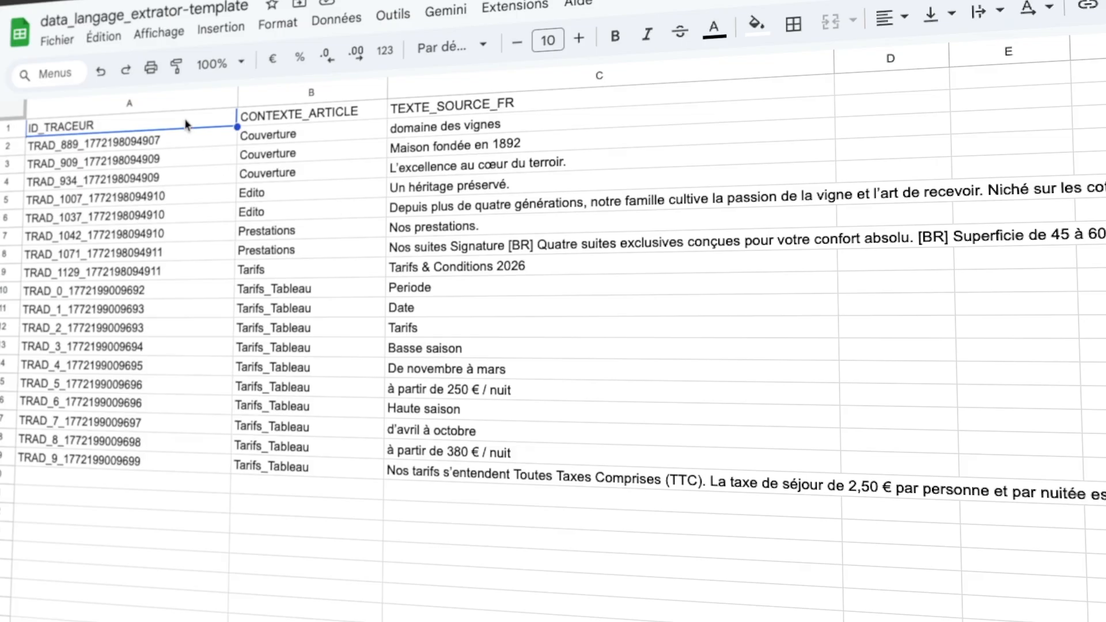
Switch to the data_langage_extrator-template spreadsheet in Google Sheets and review the 01_IMPORT_BRUT and 02_WORKSPACE_TRAD_EN sheets.
left_click(57, 40)
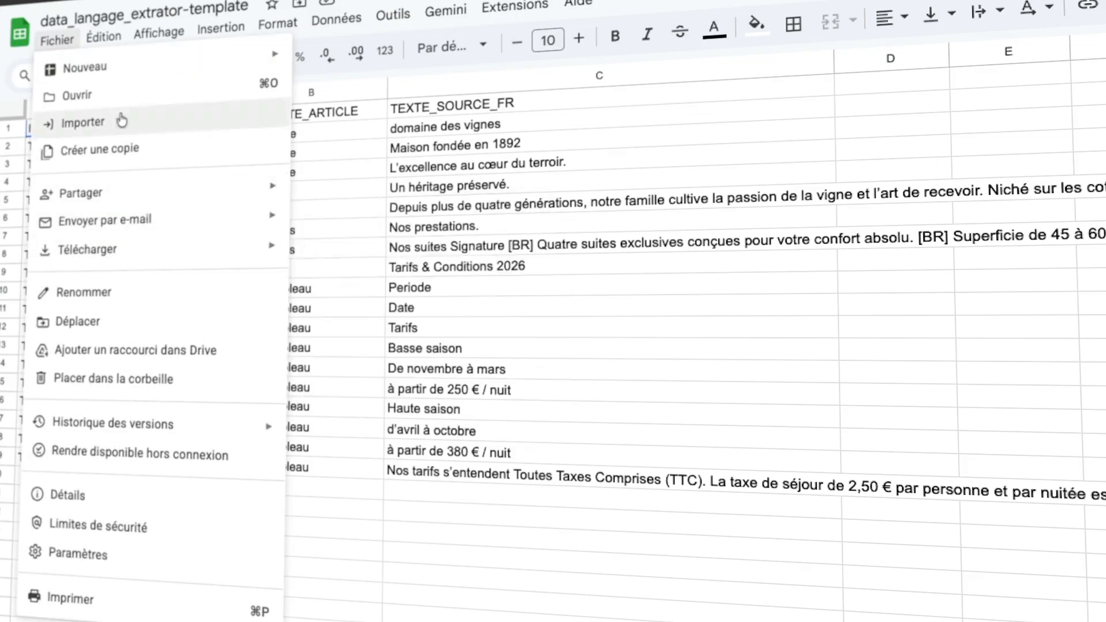
left_click(470, 307)
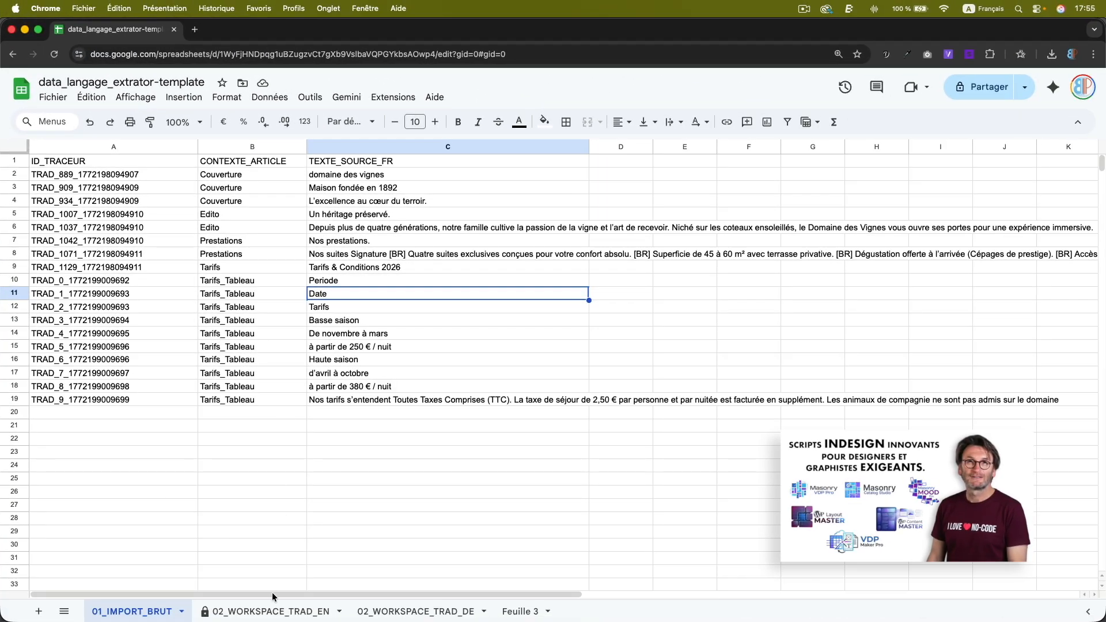
left_click(270, 610)
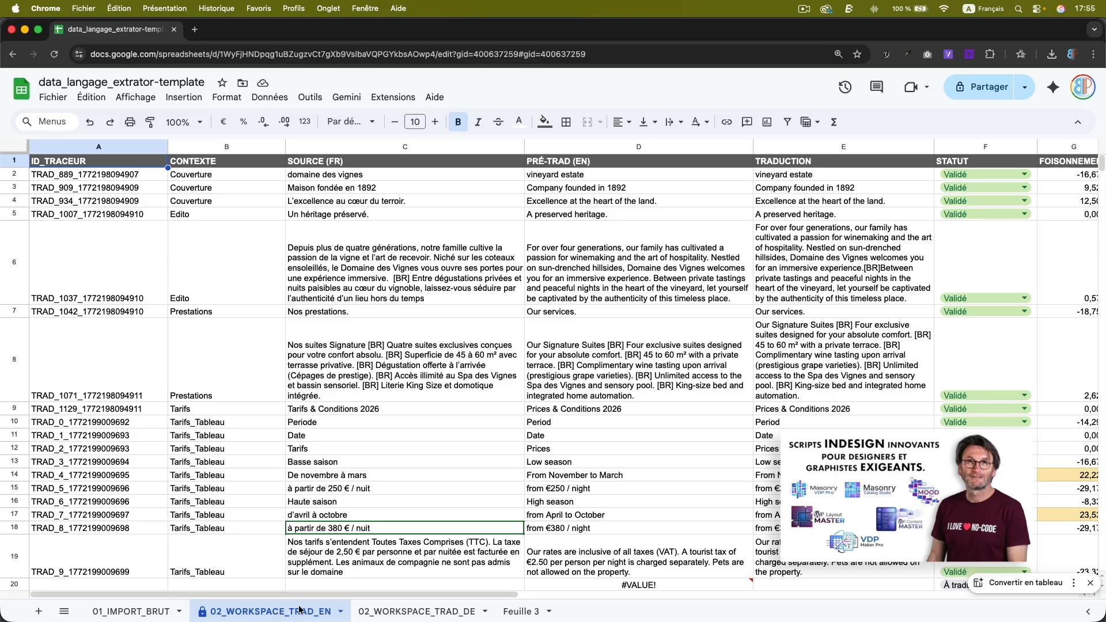
Duplicate the German translation sheet 02_WORKSPACE_TRAD_DE.
left_click(390, 613)
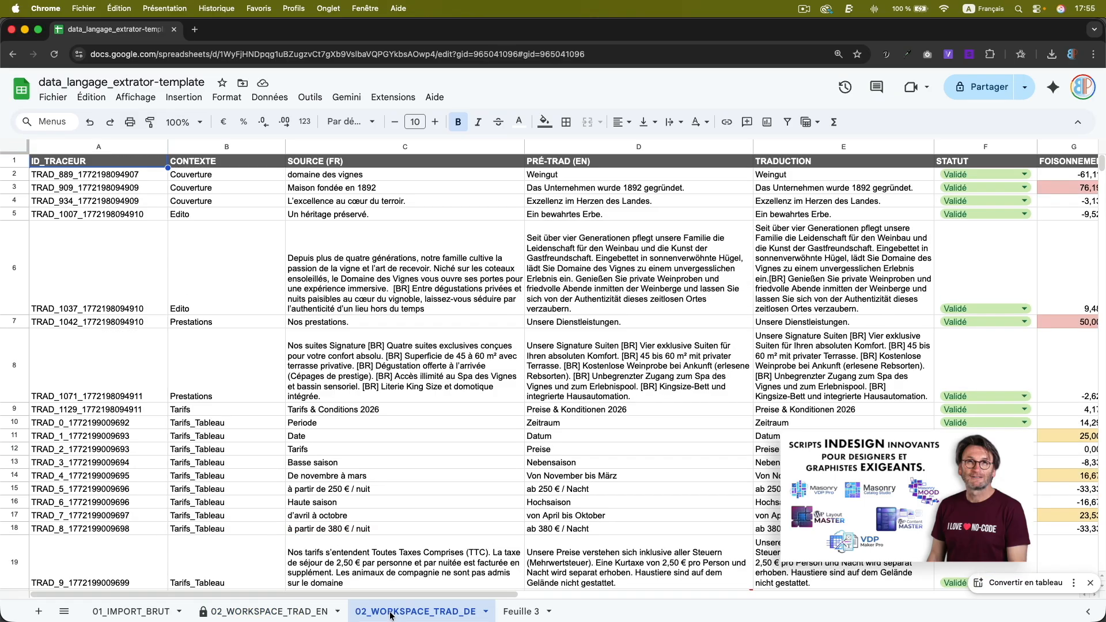
left_click(485, 612)
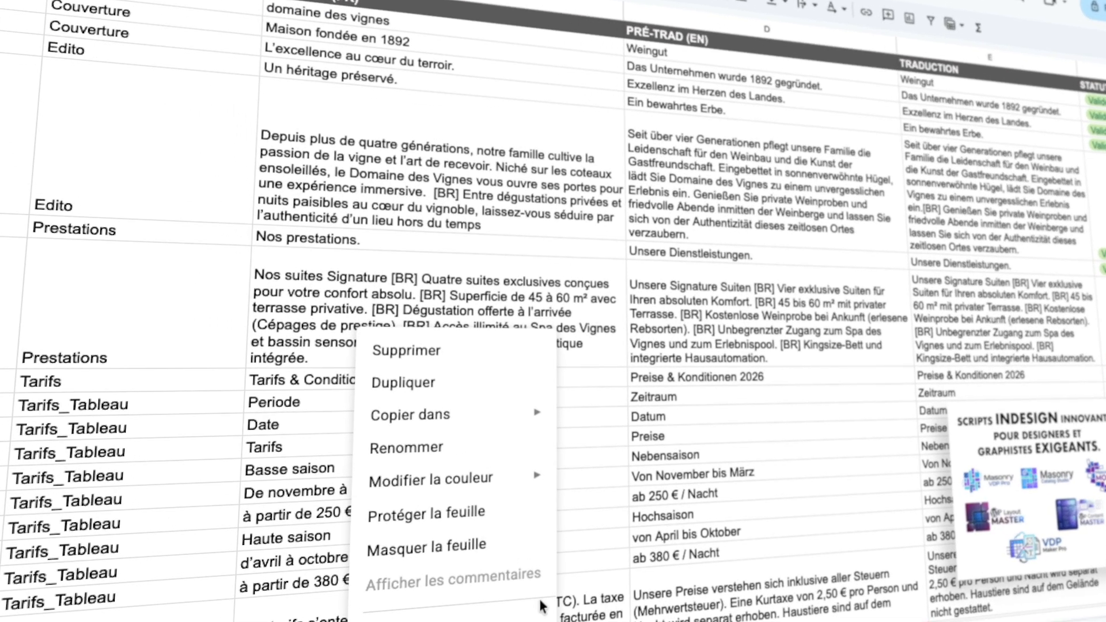
left_click(463, 383)
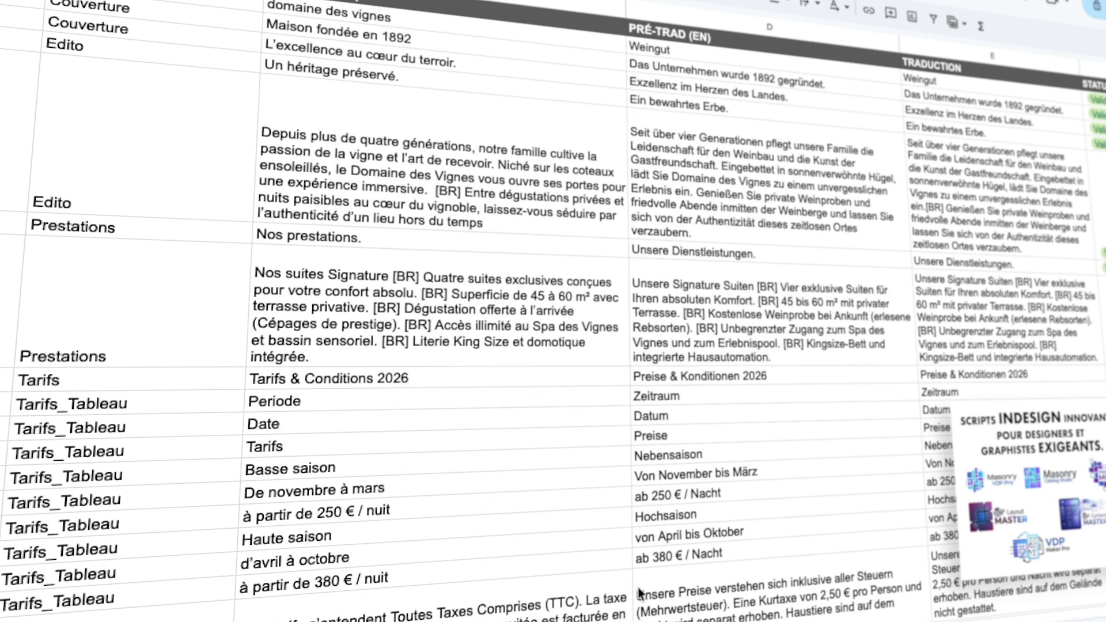
Return to 02_WORKSPACE_TRAD_EN and examine its source, pre-translation and translation columns.
left_click(771, 65)
double_click(771, 65)
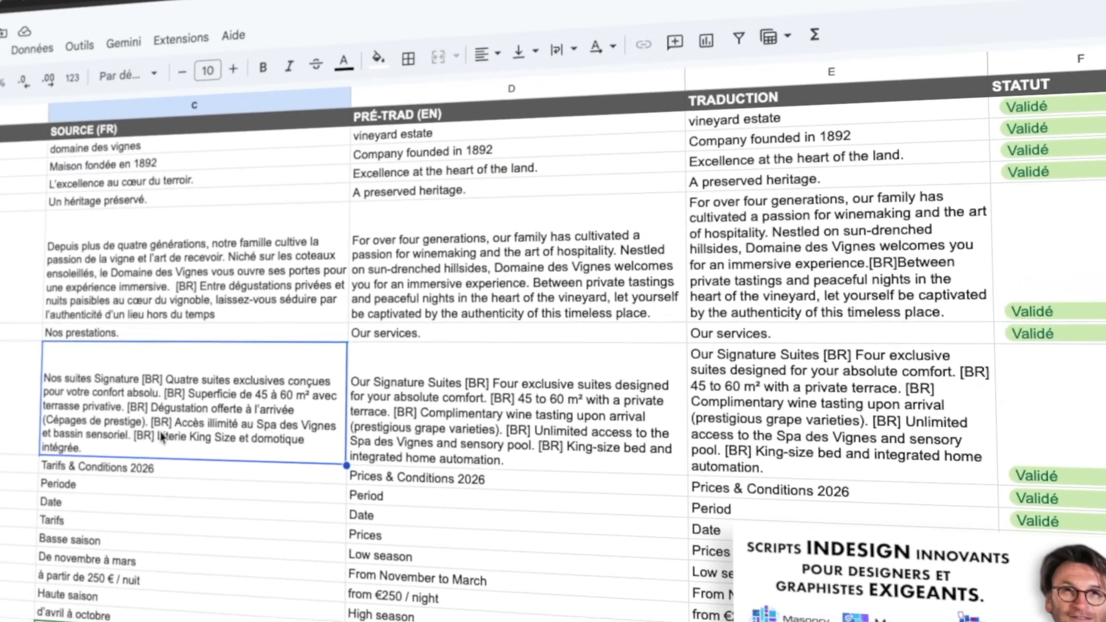
scroll(136, 442, "right", 5)
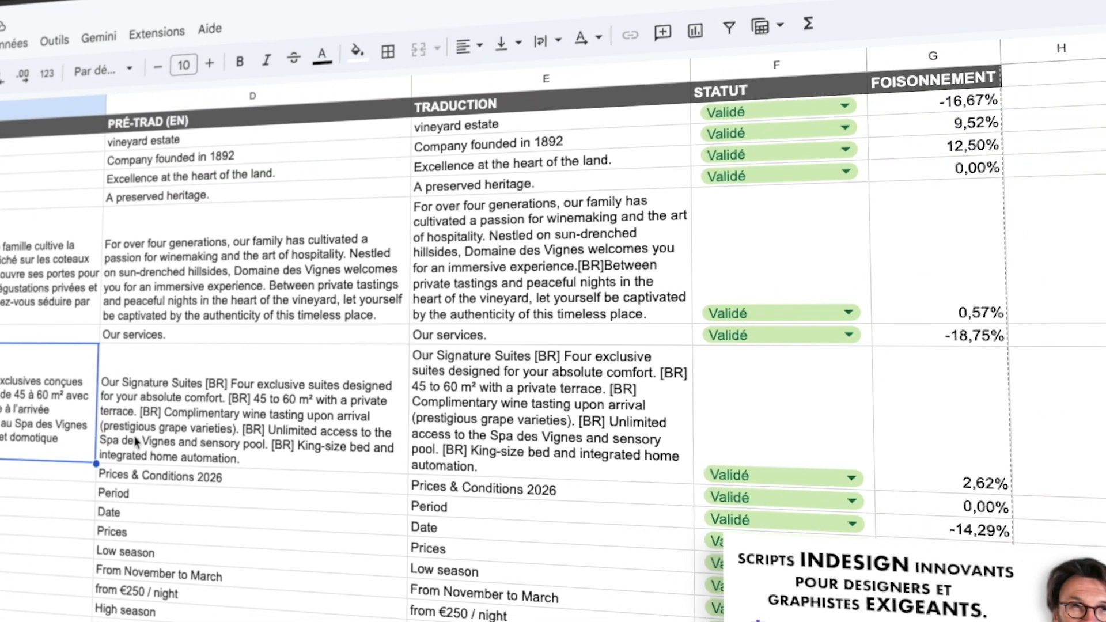
left_click(280, 138)
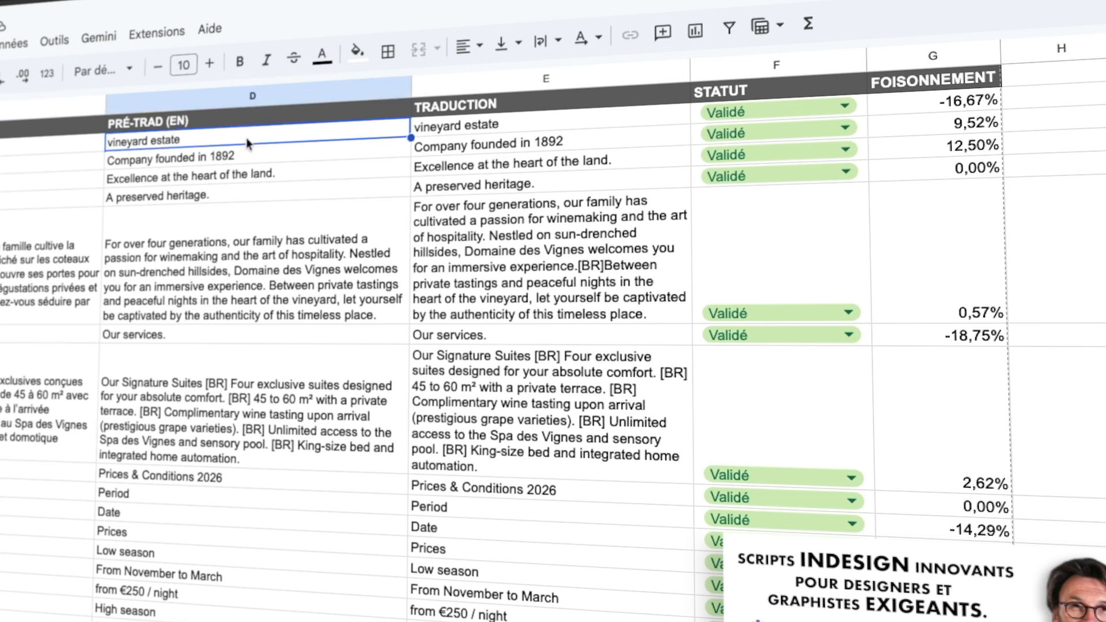
left_click(459, 126)
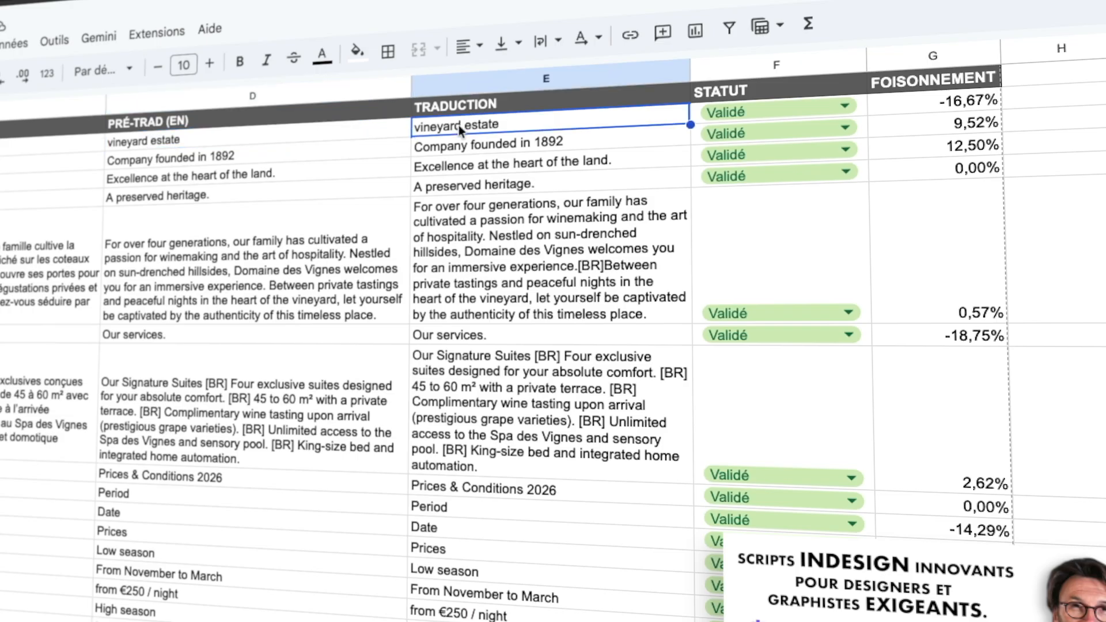
Set the status of the "vineyard estate" row to A traduire.
left_click(846, 105)
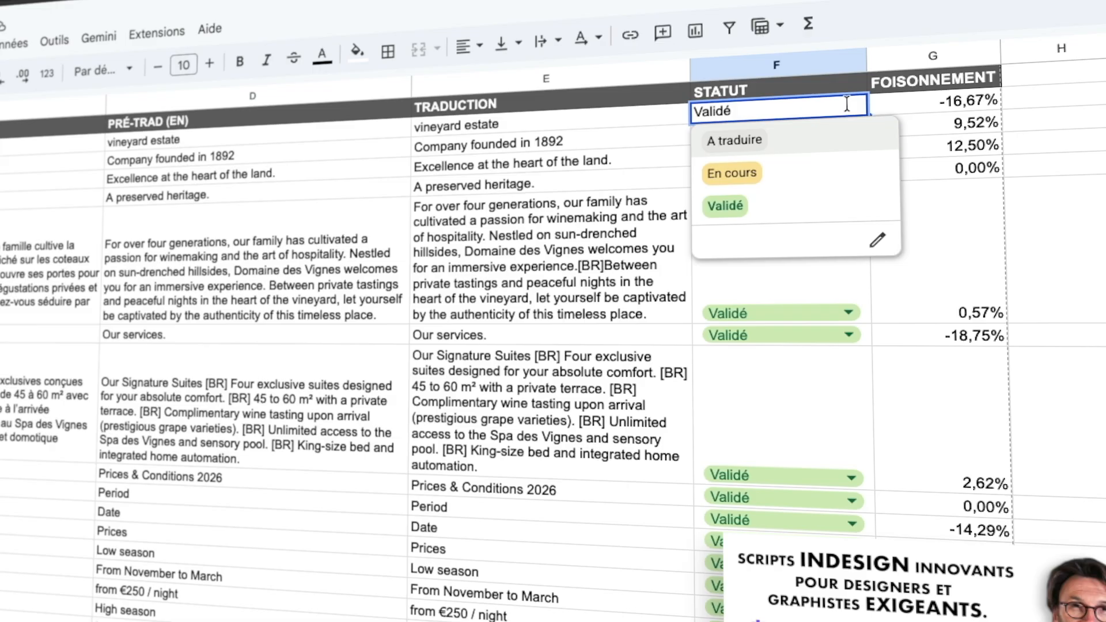
left_click(754, 145)
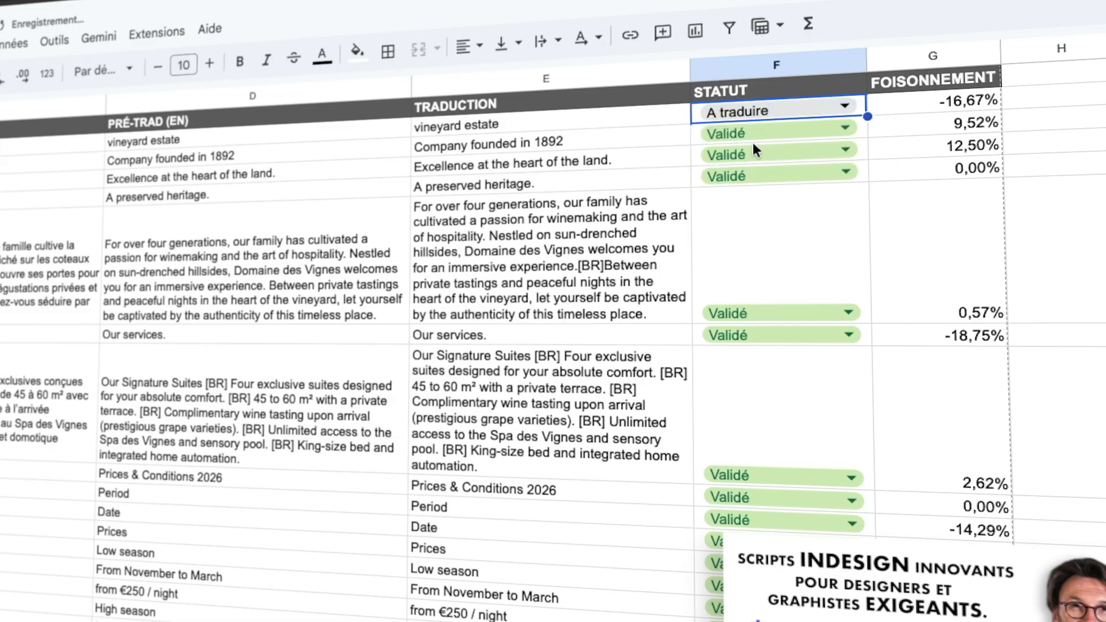
Clear the "vineyard estate" translation in E2, undo the deletion, and set that row's status to Validé.
left_click(548, 125)
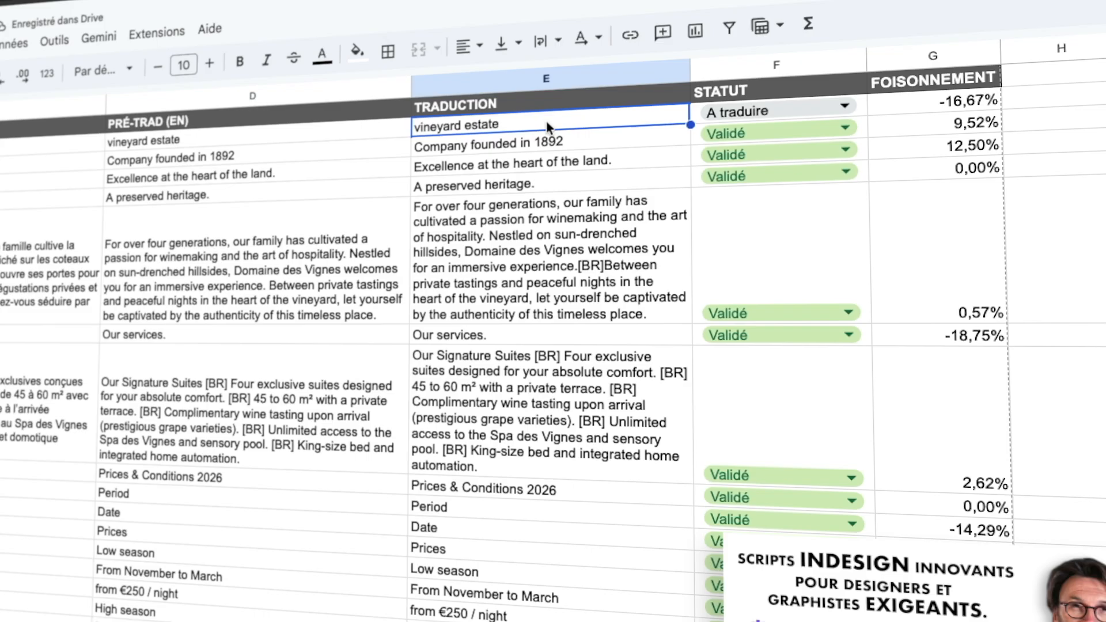
key("Delete")
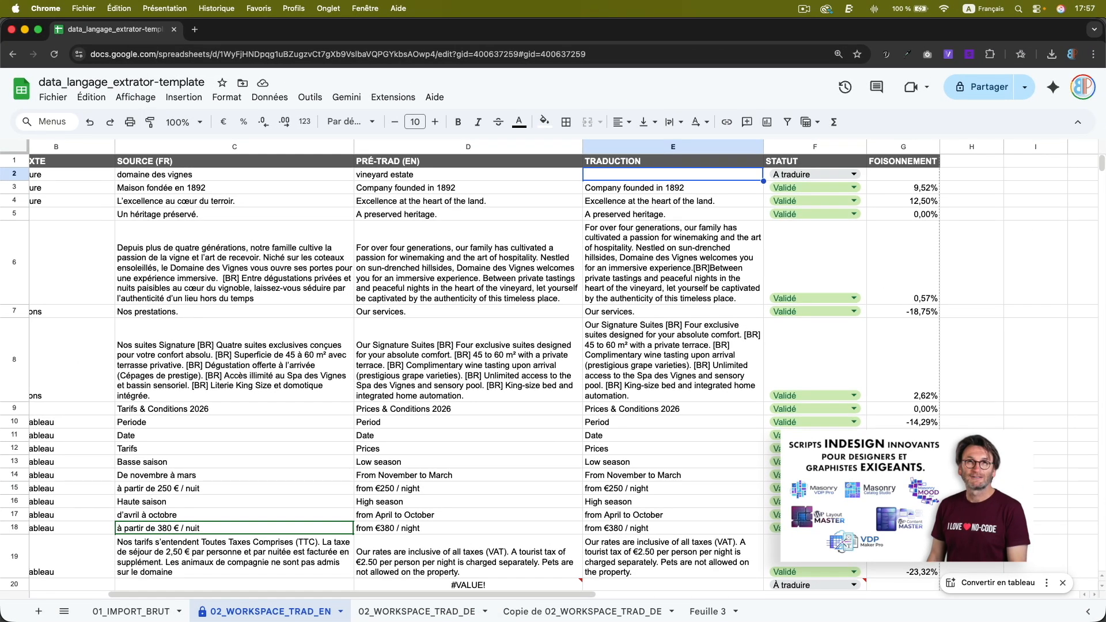
key("ctrl+z")
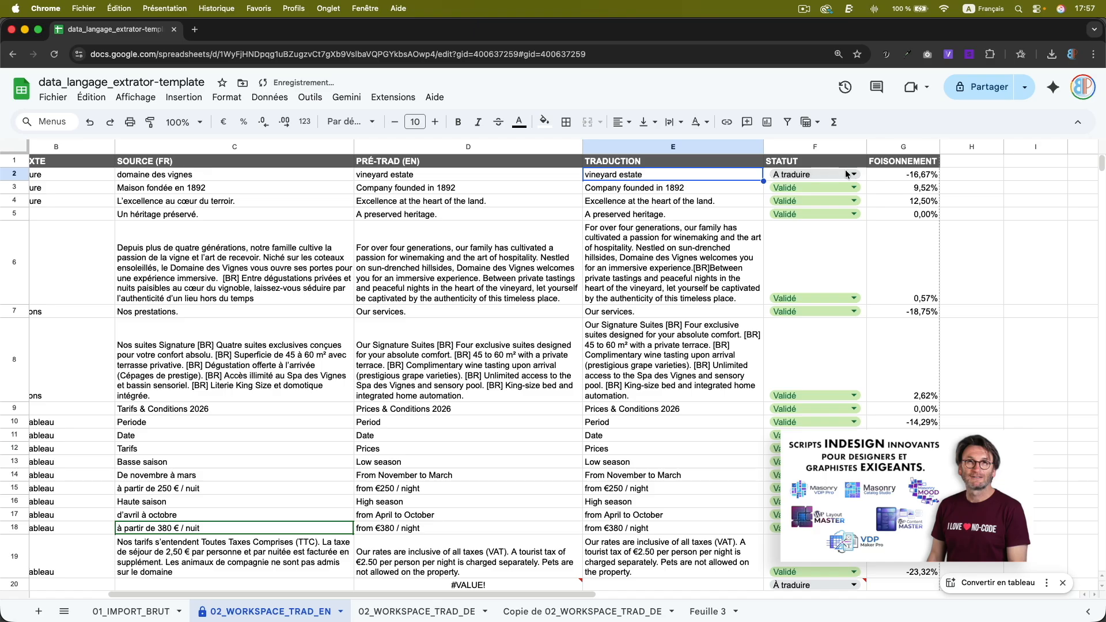
left_click(846, 174)
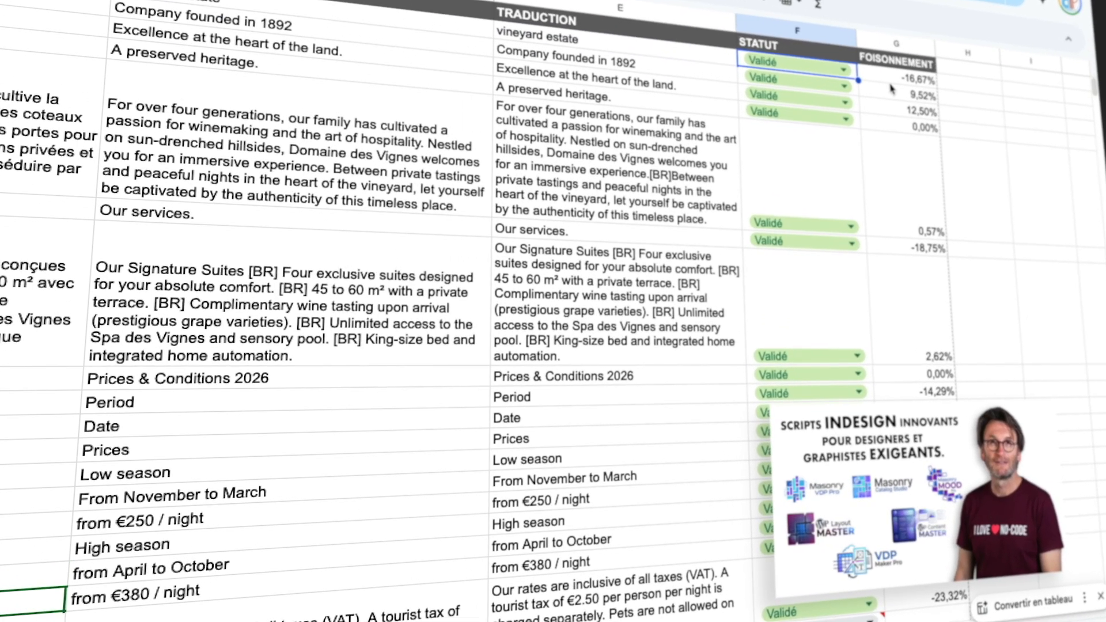
Examine the FOISONNEMENT percentages and the pre-translated Signature Suites text in the English sheet.
left_click(903, 81)
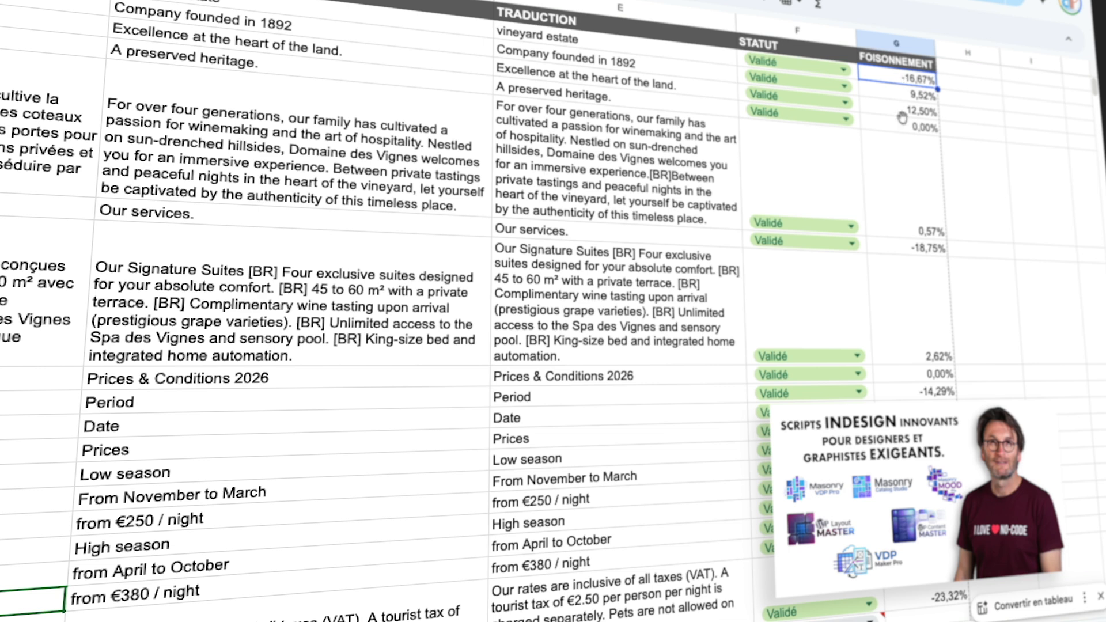
left_click(922, 489)
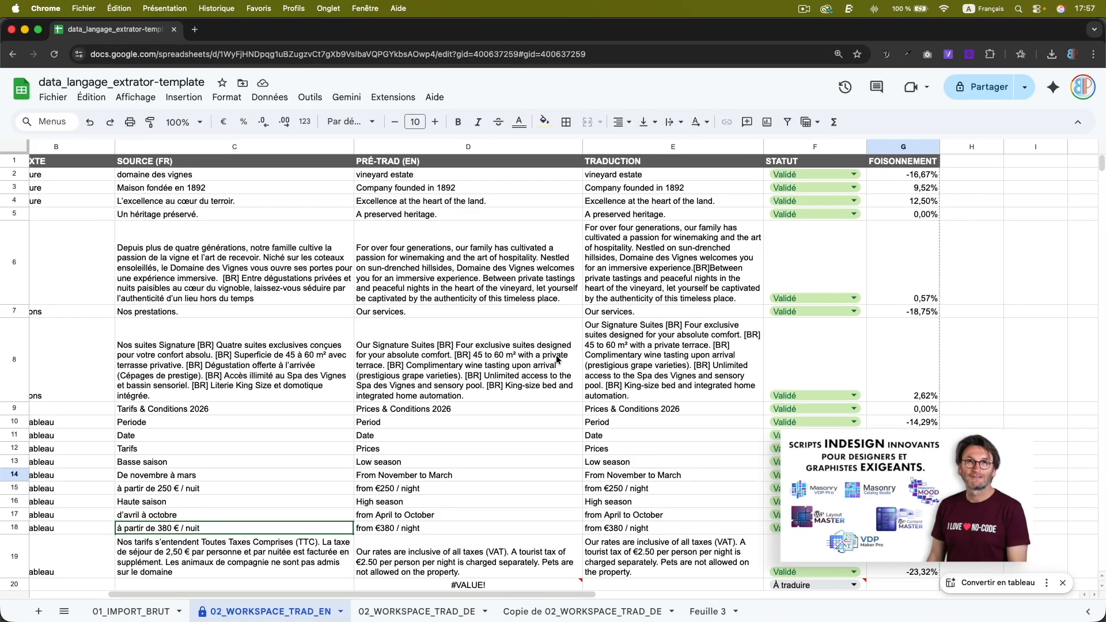
left_click(497, 364)
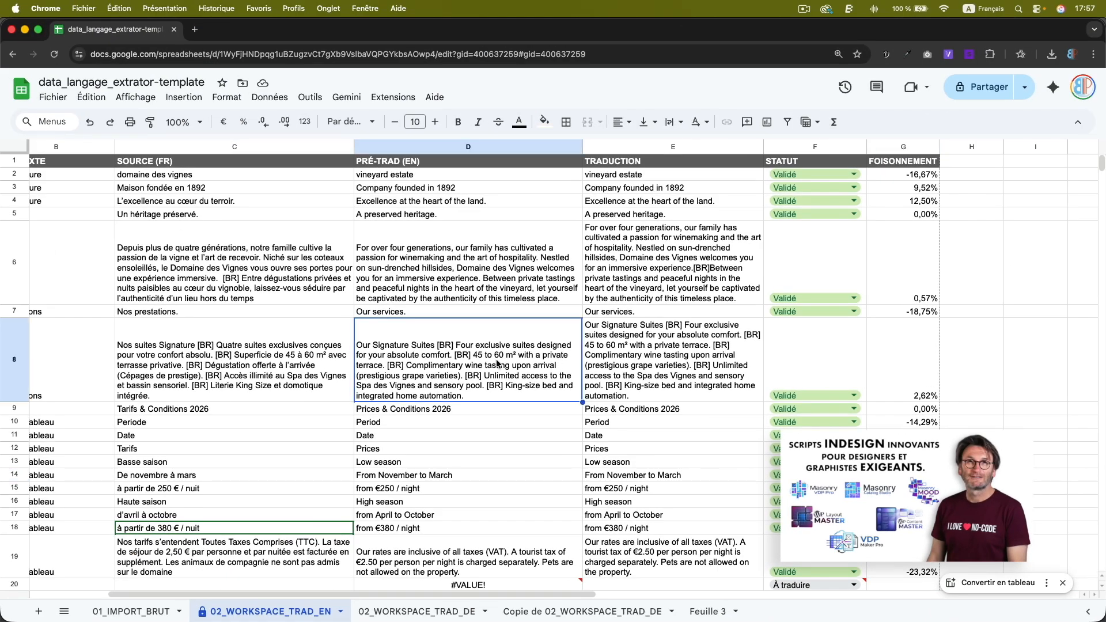
Check which file formats are offered for downloading the sheet, without downloading it.
left_click(53, 97)
mouse_move(112, 208)
mouse_move(116, 252)
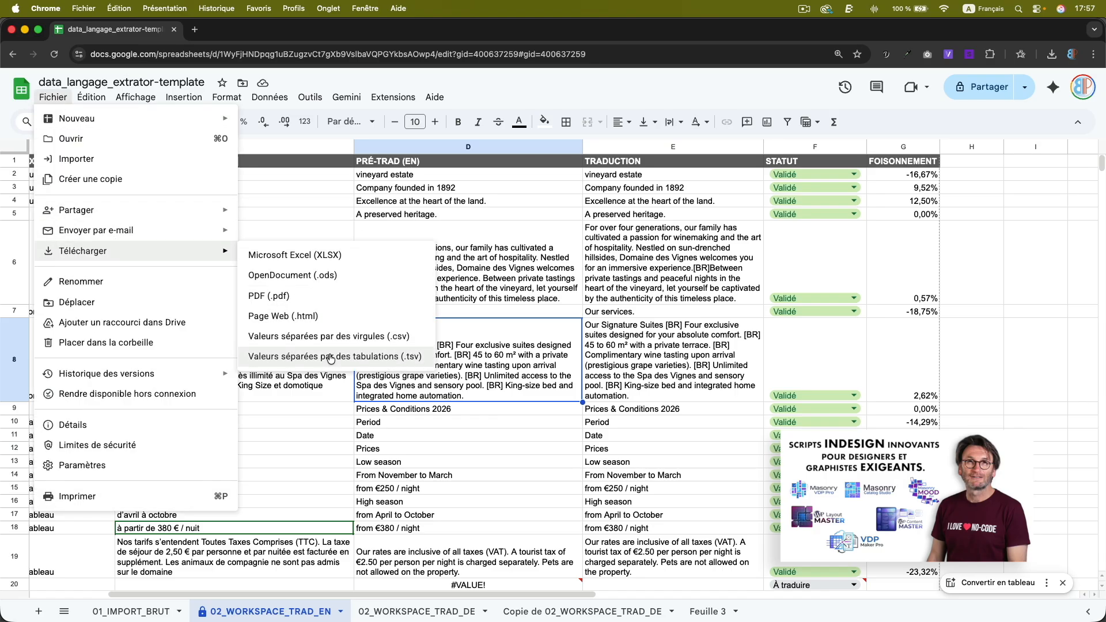
left_click(414, 411)
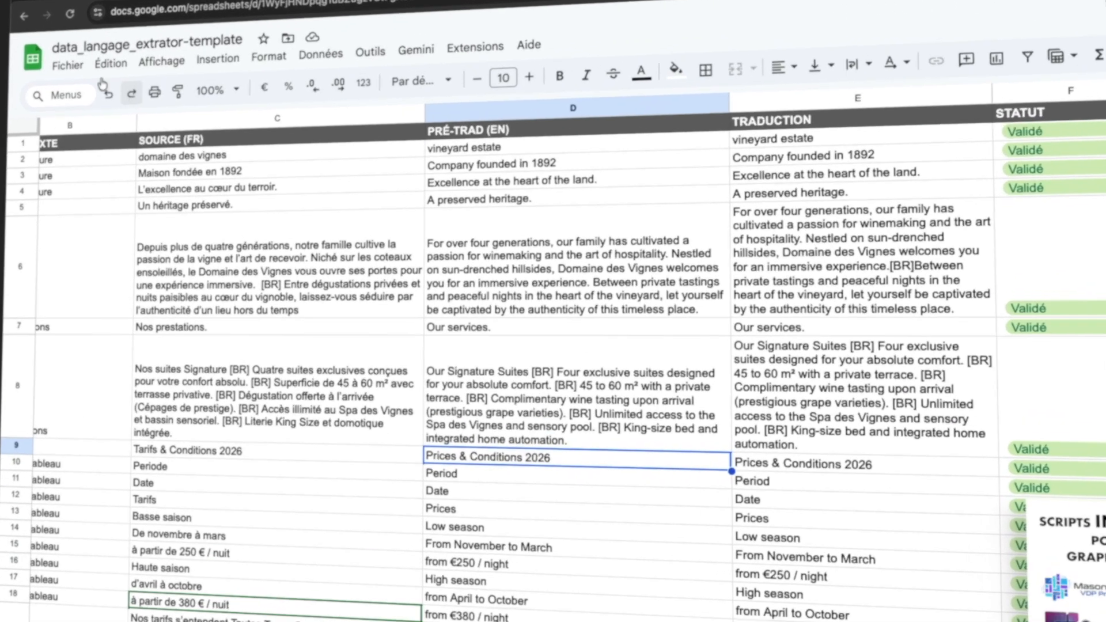
Publish only the 02_WORKSPACE_TRAD_EN sheet to the web.
left_click(53, 97)
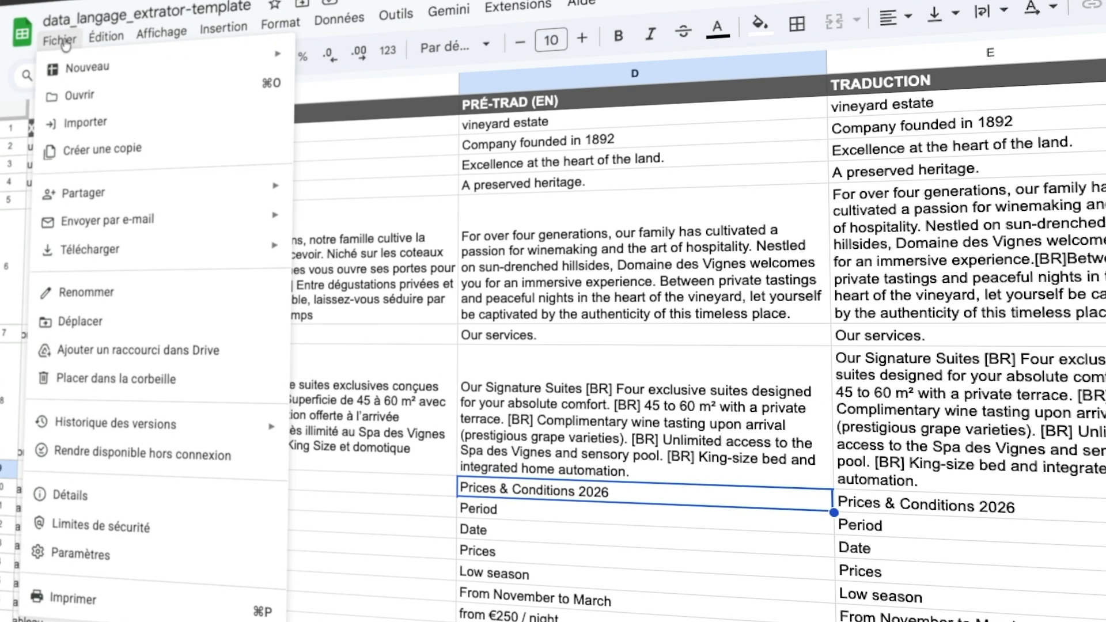
mouse_move(81, 192)
left_click(352, 229)
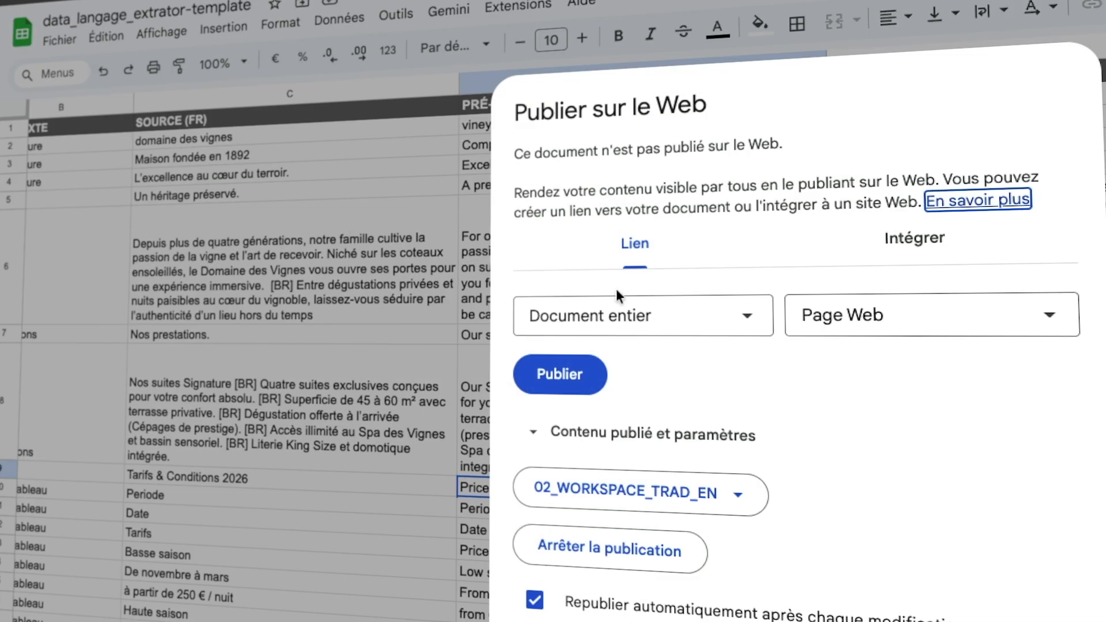
left_click(683, 317)
left_click(606, 435)
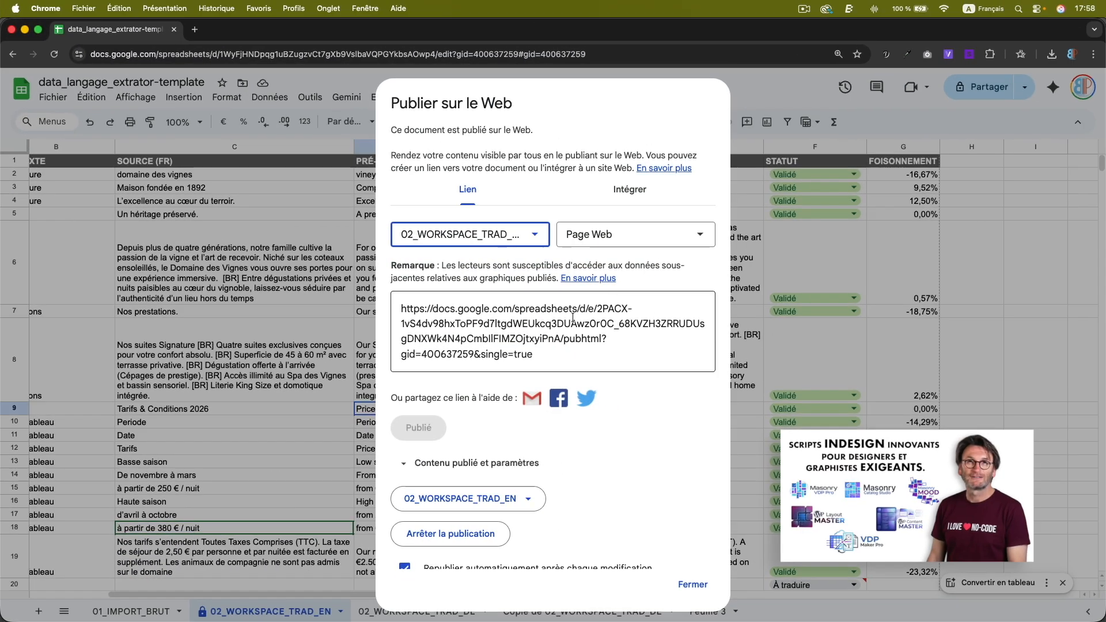
Set the published sheet's link format to tab-separated values and copy the resulting TSV link.
left_click(634, 234)
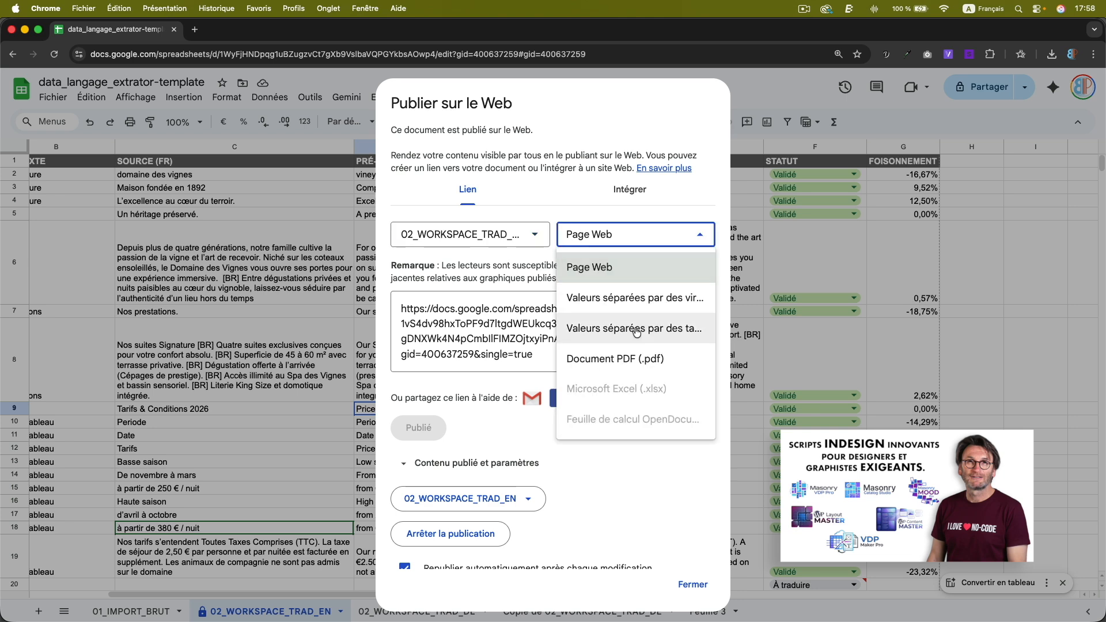
left_click(635, 328)
left_click(578, 326)
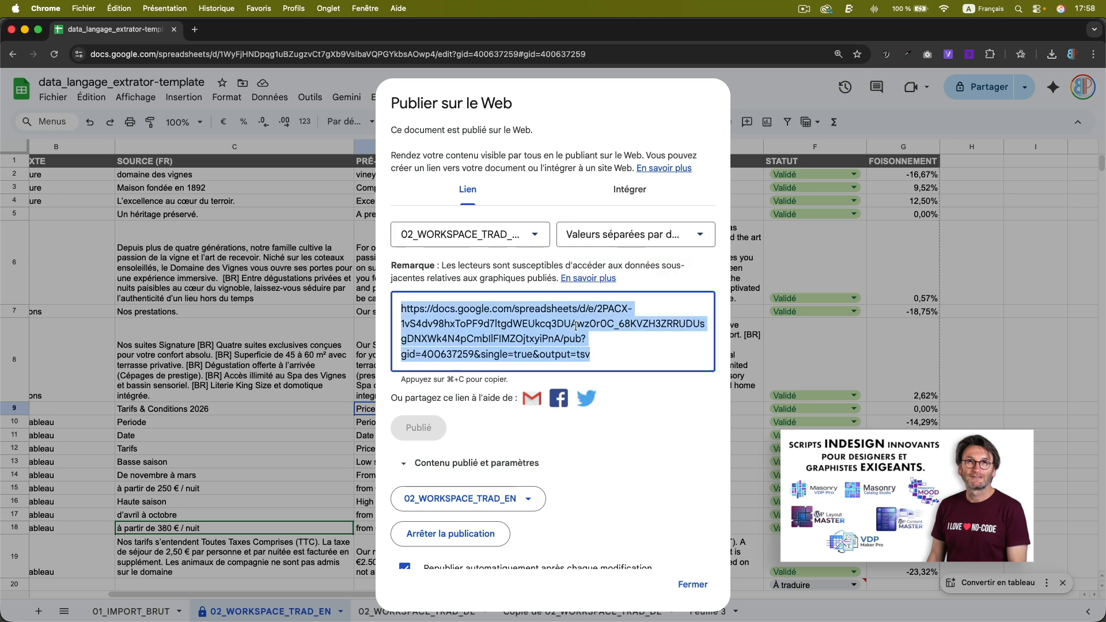
key("super+c")
Switch to InDesign and save the brochure under the new name "domaine des vignesDE" in the cas-pratique folder.
key("super+Tab")
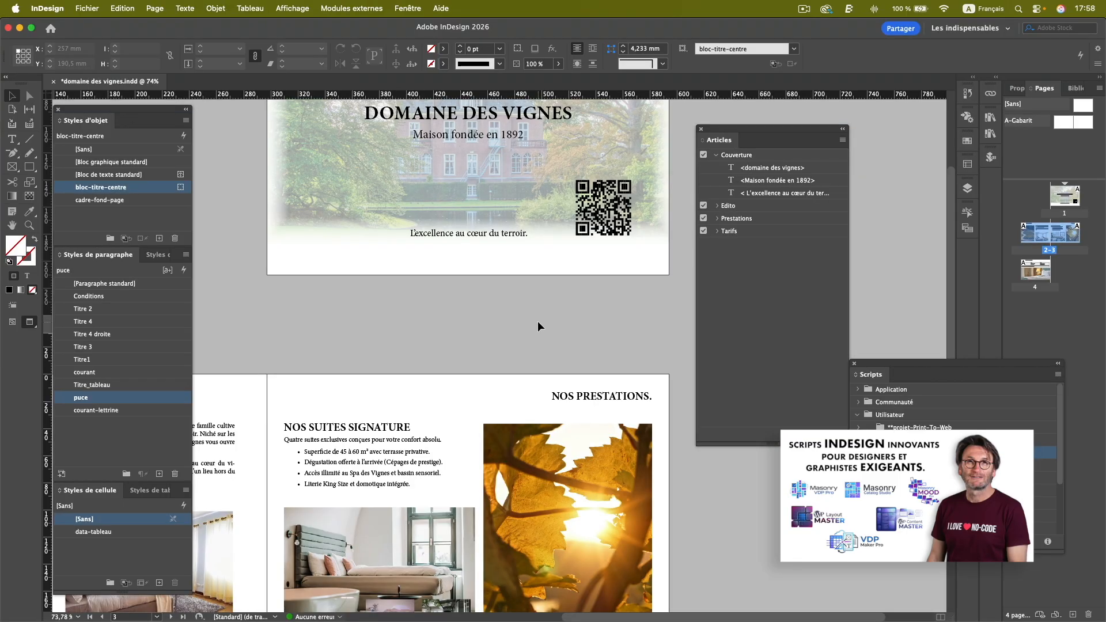
scroll(538, 326, "down", 4)
scroll(538, 326, "left", 4)
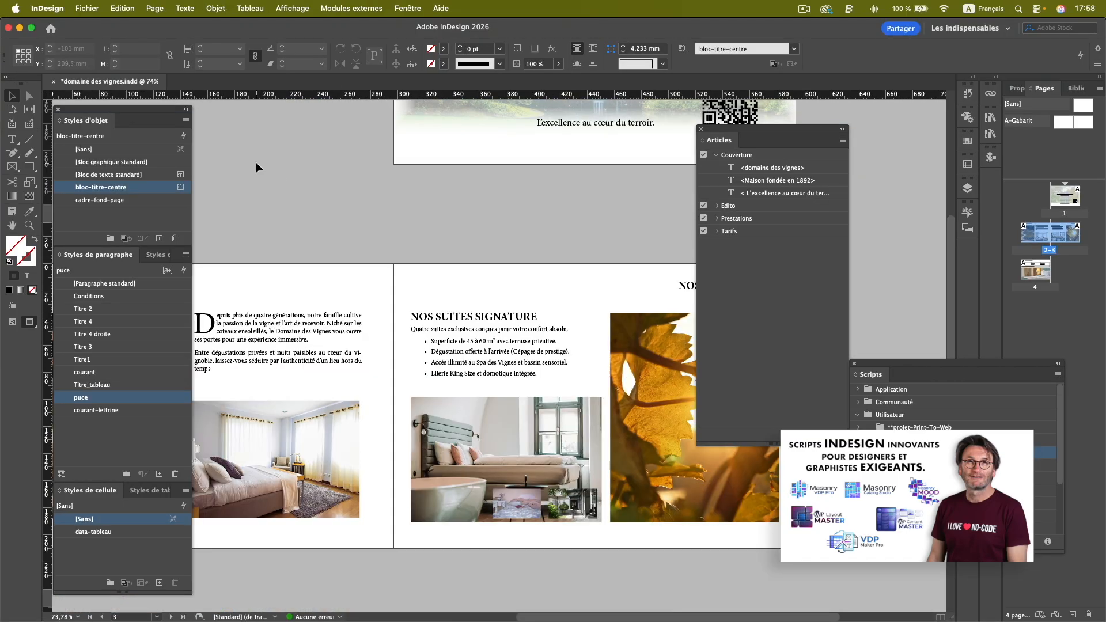
left_click(86, 7)
left_click(108, 131)
left_click(641, 90)
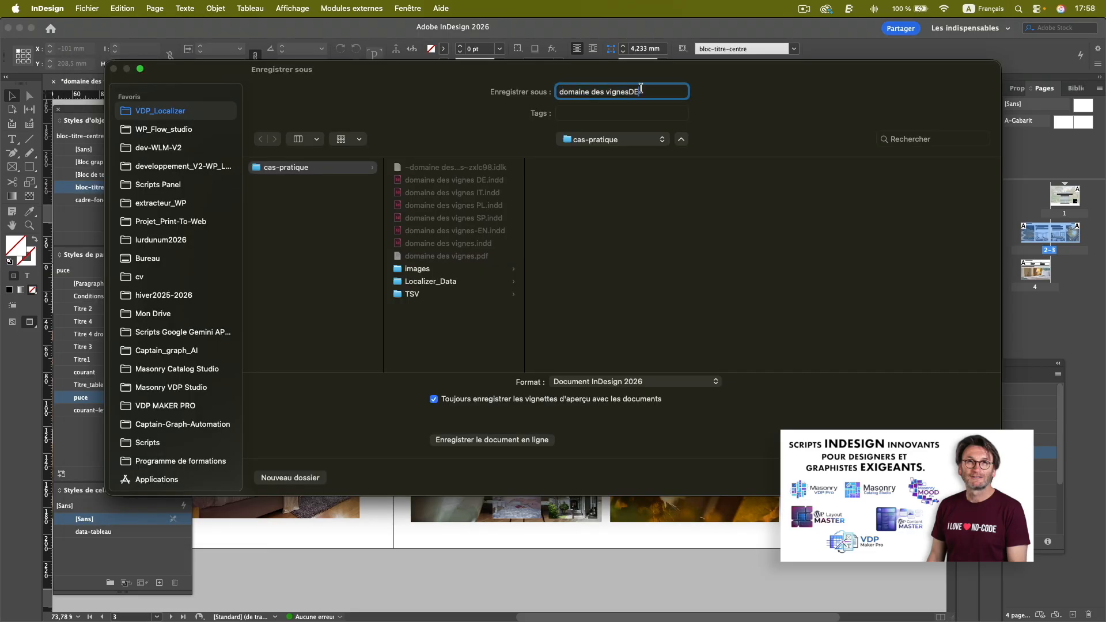
type("DE")
key("Return")
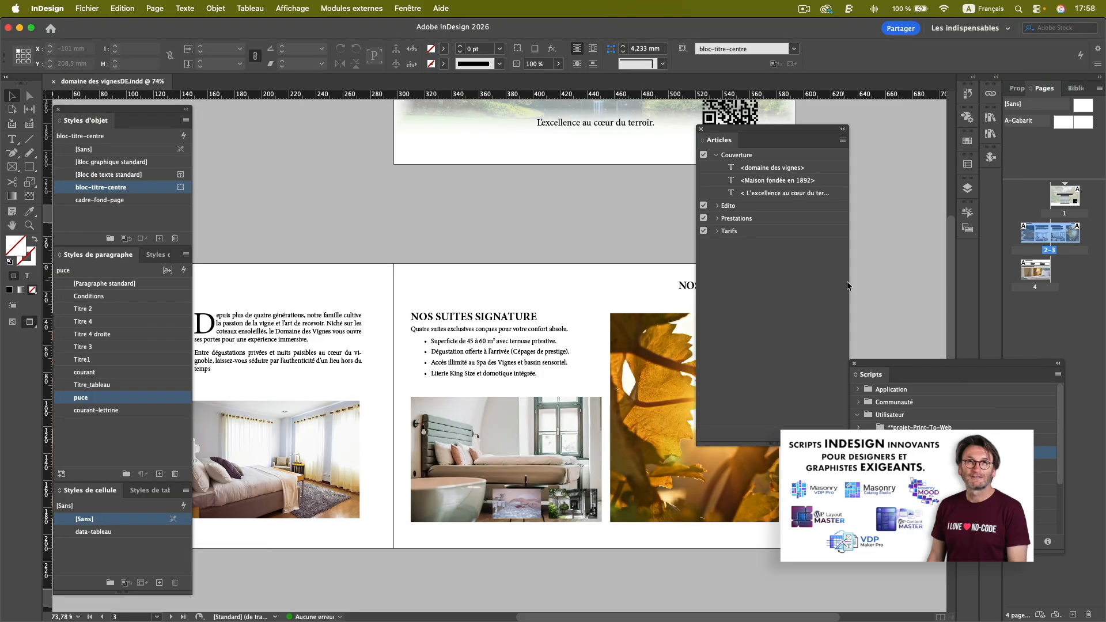
Run the translation injection script with Google Sheets (URL Web) as the source, using the copied TSV link.
left_click(925, 466)
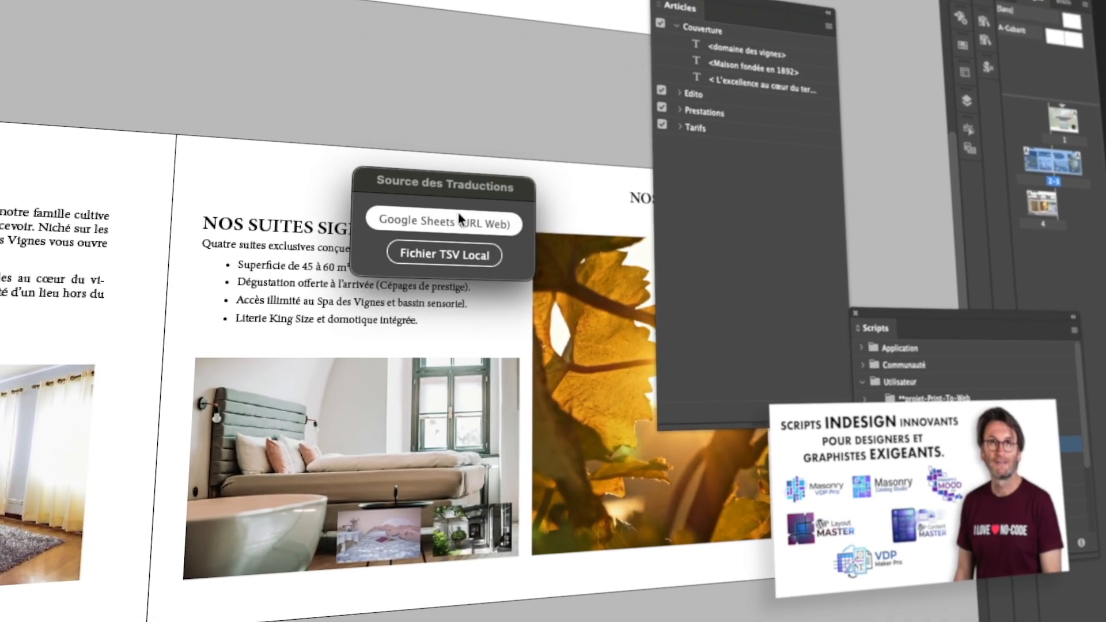
left_click(453, 219)
key("super+v")
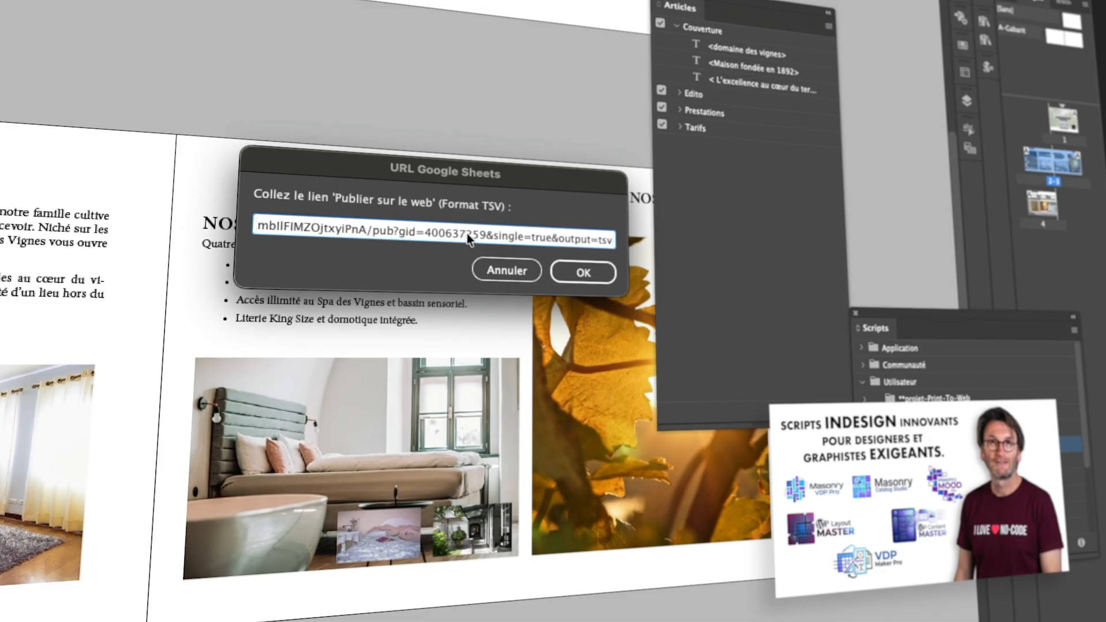
left_click(588, 270)
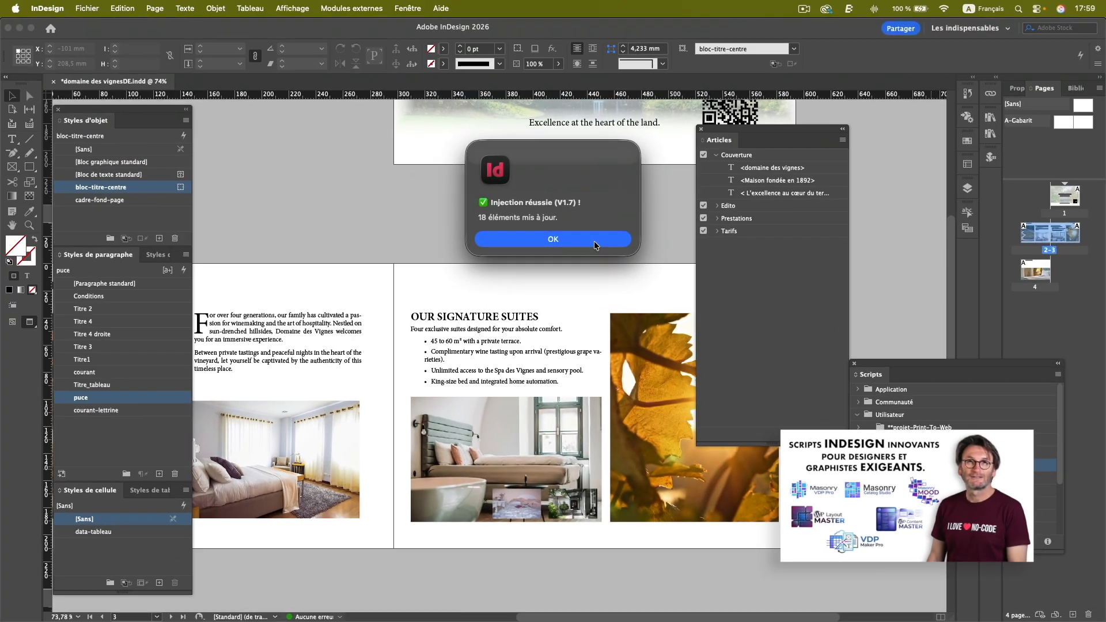
left_click(593, 240)
Examine the injected English texts on the cover, the inside spread and the Prices & Conditions 2026 page.
scroll(509, 299, "left", 5)
scroll(509, 299, "down", 3)
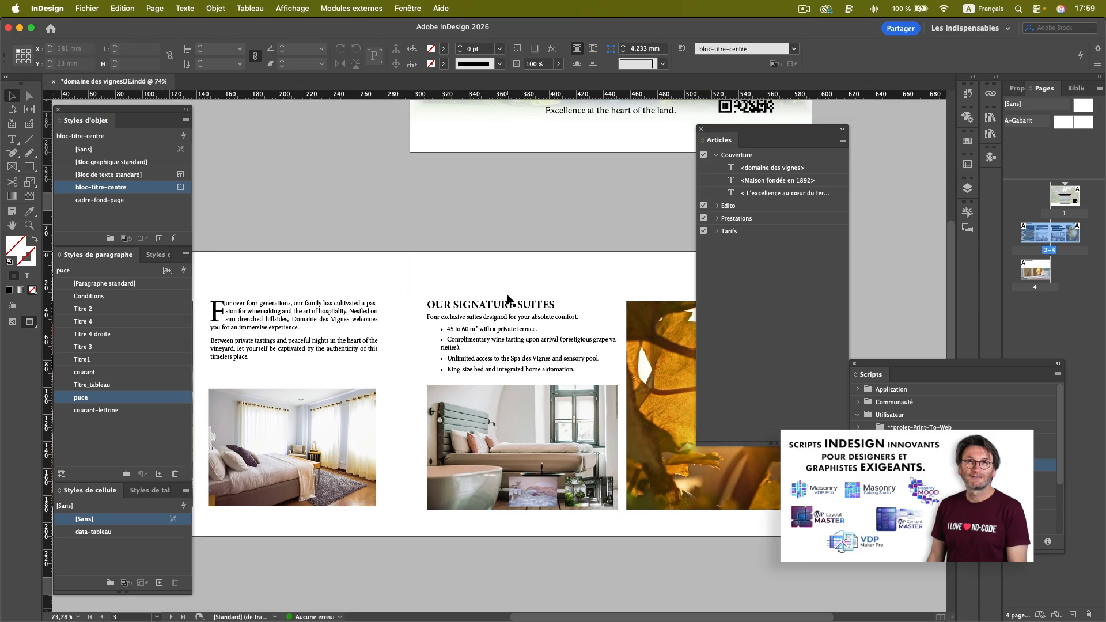
scroll(508, 295, "left", 4)
scroll(507, 295, "down", 3)
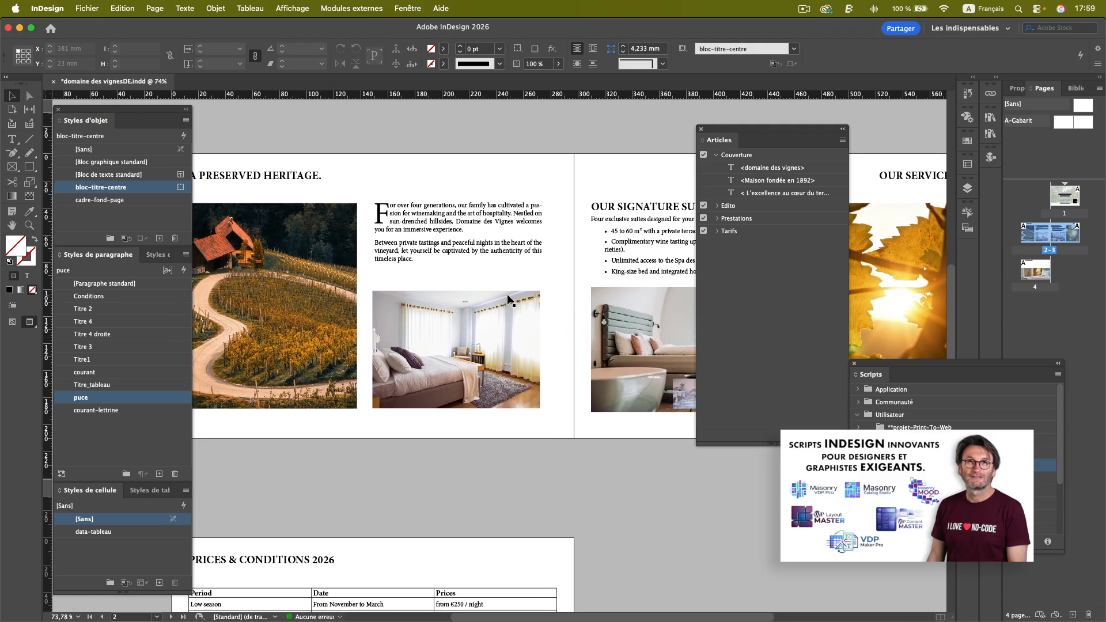
scroll(507, 295, "right", 6)
scroll(507, 295, "up", 2)
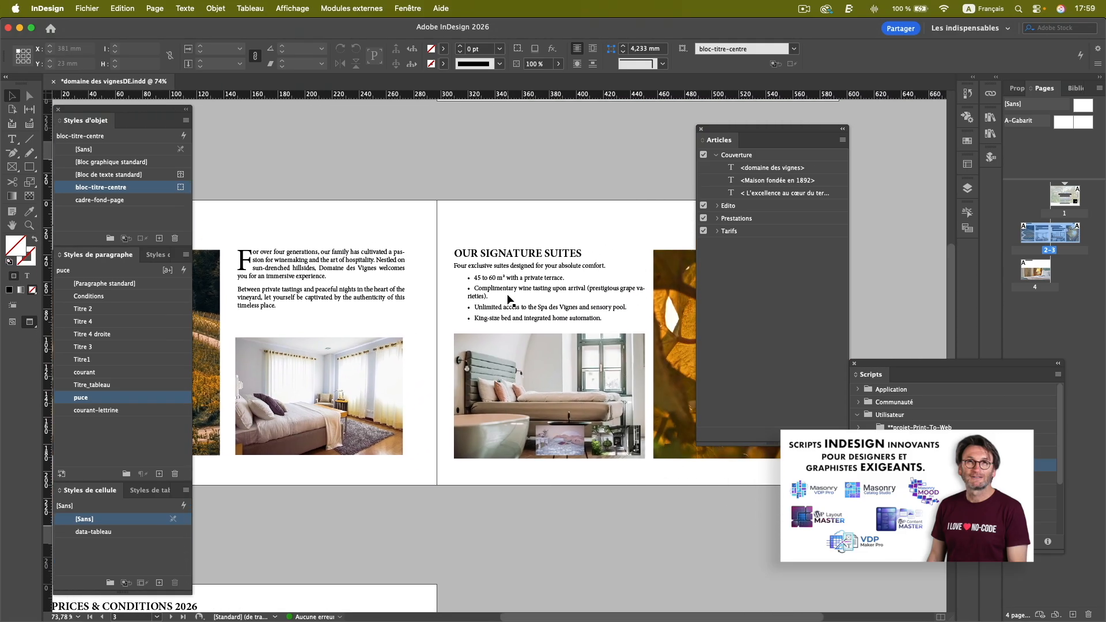
scroll(508, 299, "up", 10)
scroll(508, 299, "right", 4)
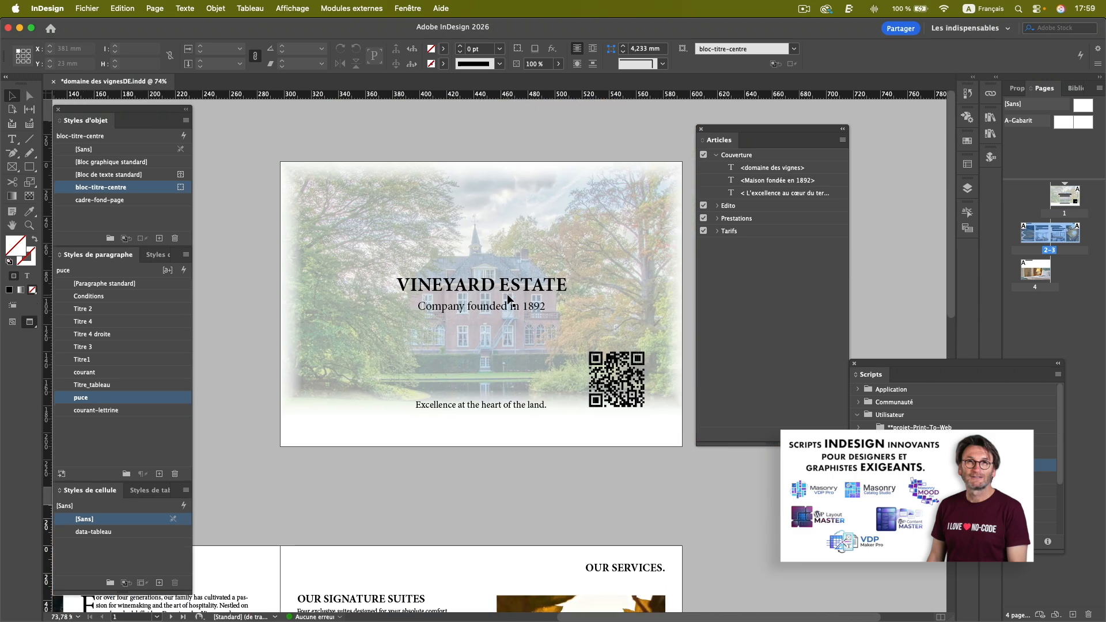
scroll(508, 299, "down", 10)
scroll(508, 298, "left", 12)
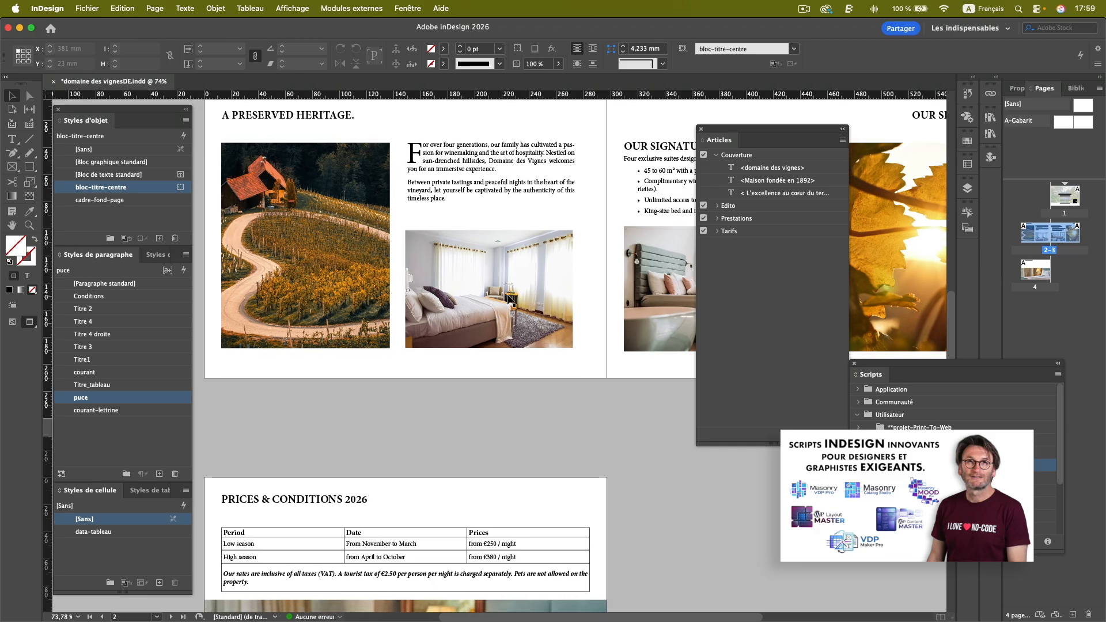
scroll(510, 298, "down", 5)
scroll(509, 298, "left", 2)
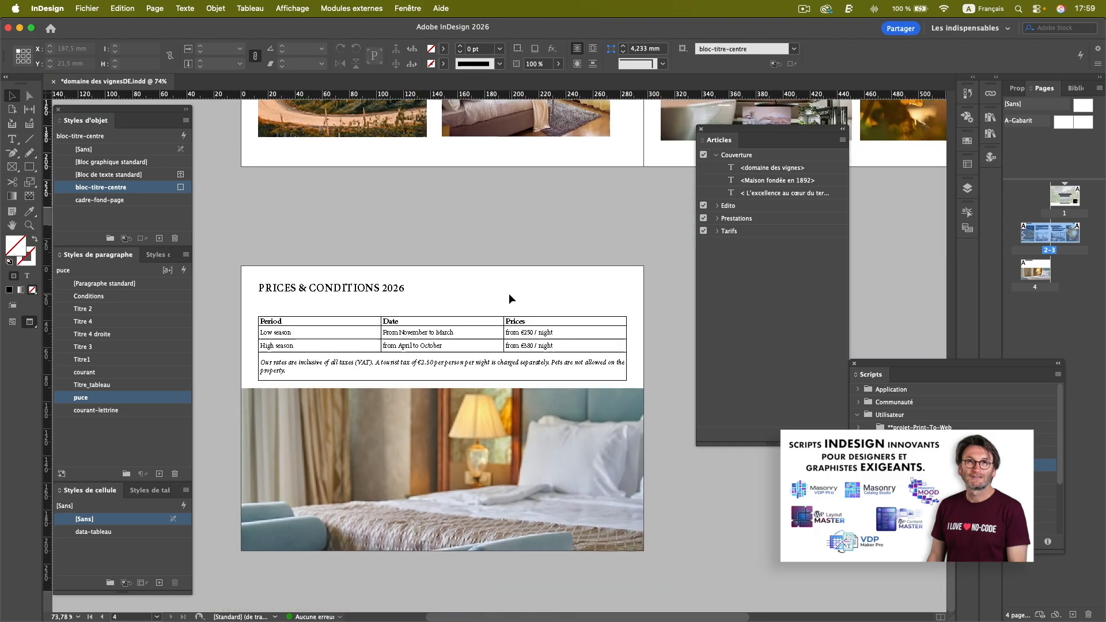
scroll(509, 297, "up", 3)
scroll(509, 298, "down", 4)
scroll(509, 299, "left", 2)
scroll(510, 299, "down", 1)
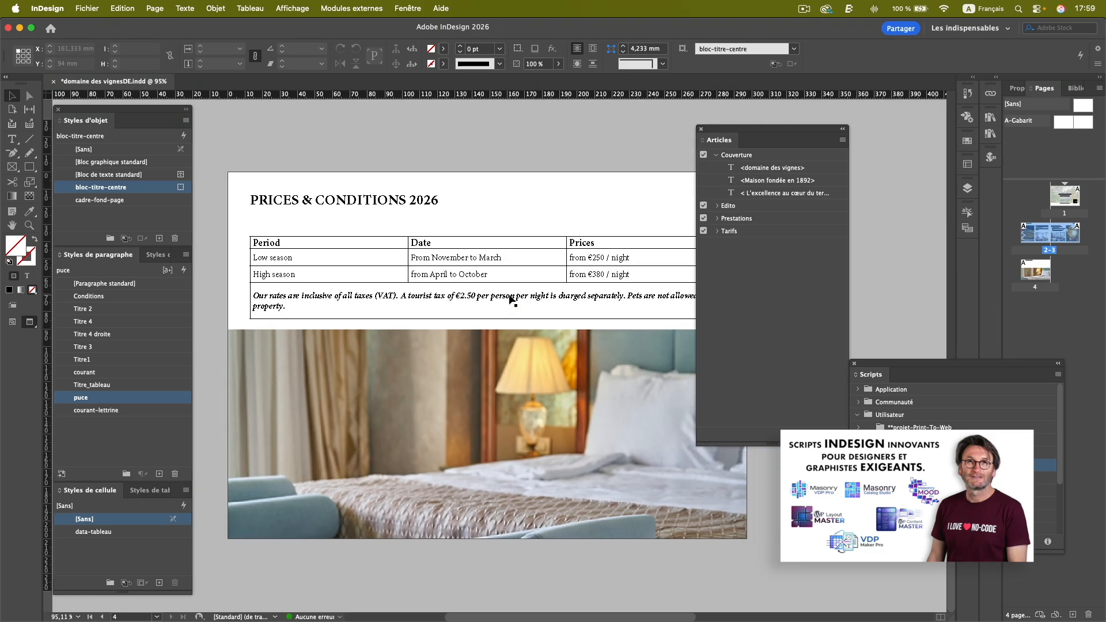